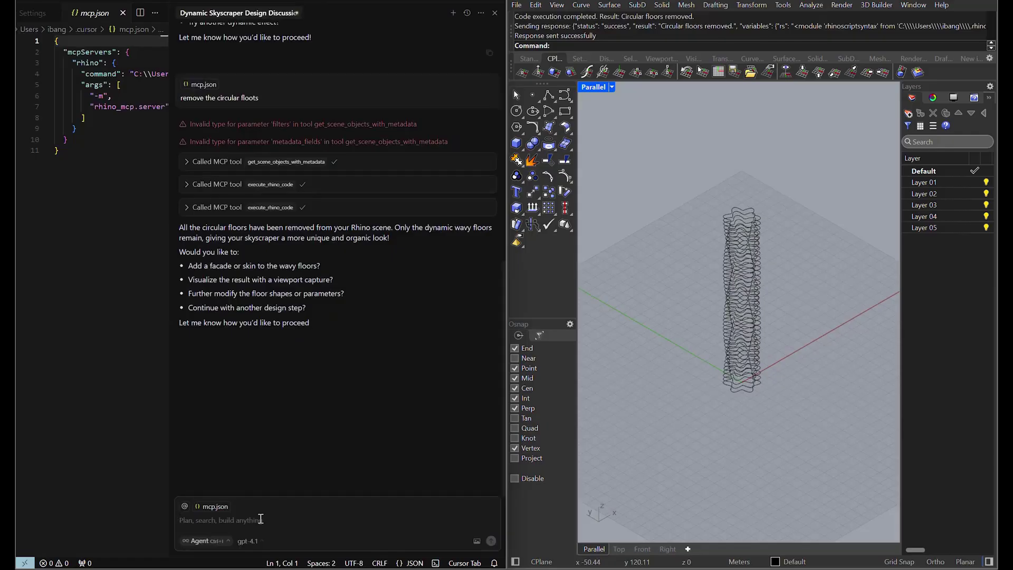
Step: Reply "perfect" to the Cursor agent, and preview the wavy floors in Rhino's Arctic display before returning to Shaded
{"action": "type", "text": "perfect"}
{"action": "key", "text": "Return"}
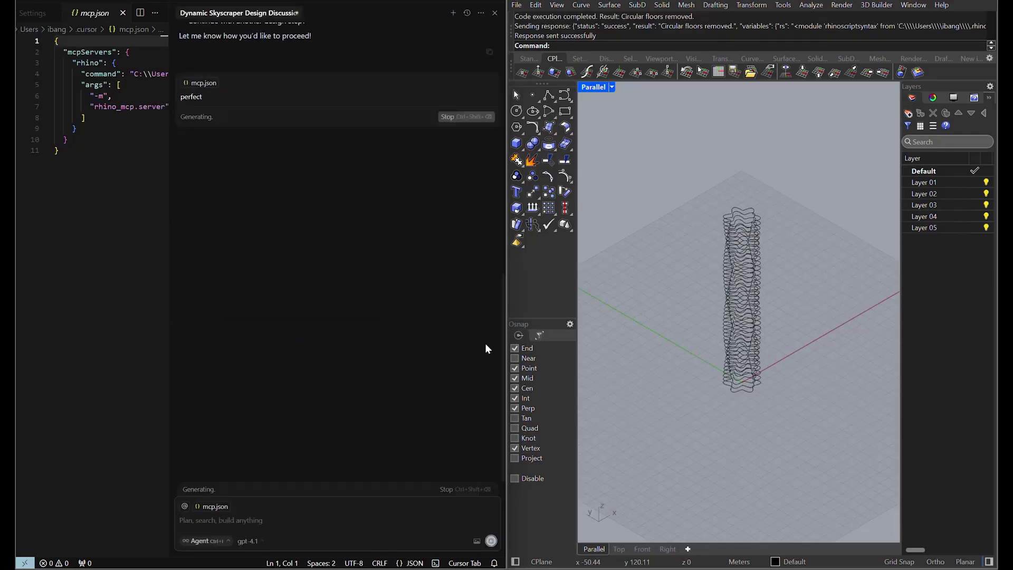
{"action": "left_click", "coordinate": [612, 87]}
{"action": "left_click", "coordinate": [615, 112]}
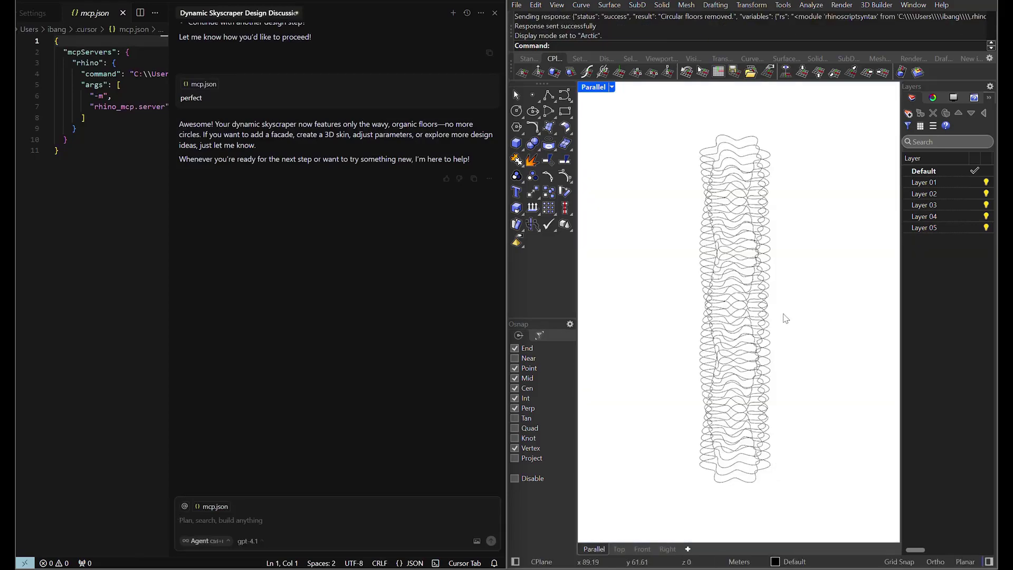
{"action": "left_click", "coordinate": [612, 87]}
{"action": "left_click", "coordinate": [621, 149]}
{"action": "scroll", "coordinate": [794, 264], "scroll_direction": "down", "scroll_amount": 2}
{"action": "right_click_drag", "start_coordinate": [800, 324], "coordinate": [817, 322], "text": "shift"}
Step: Ask the Cursor agent to make each floor of the tower a surface
{"action": "left_click", "coordinate": [412, 520]}
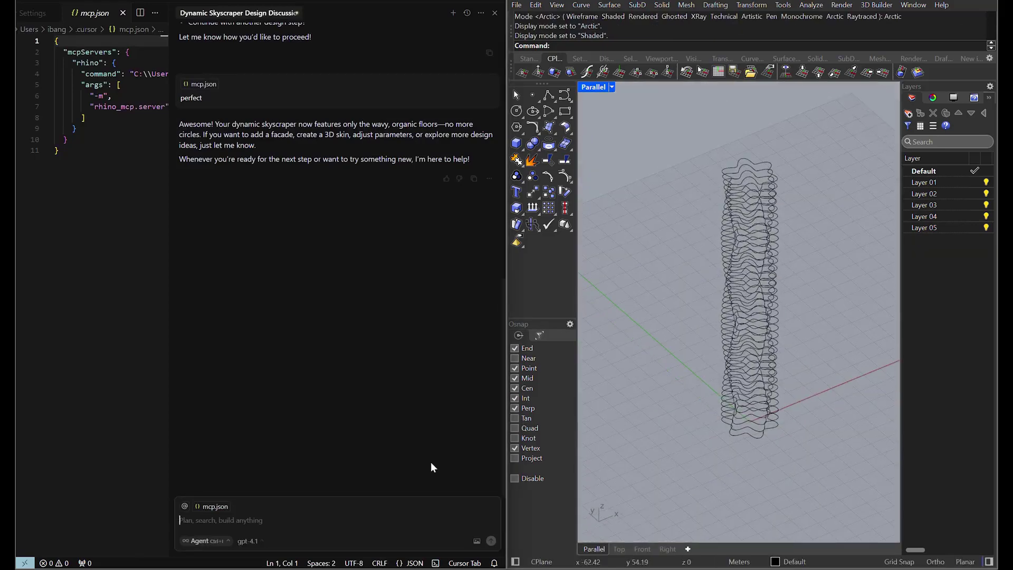
{"action": "type", "text": "now lets make each floor as surface"}
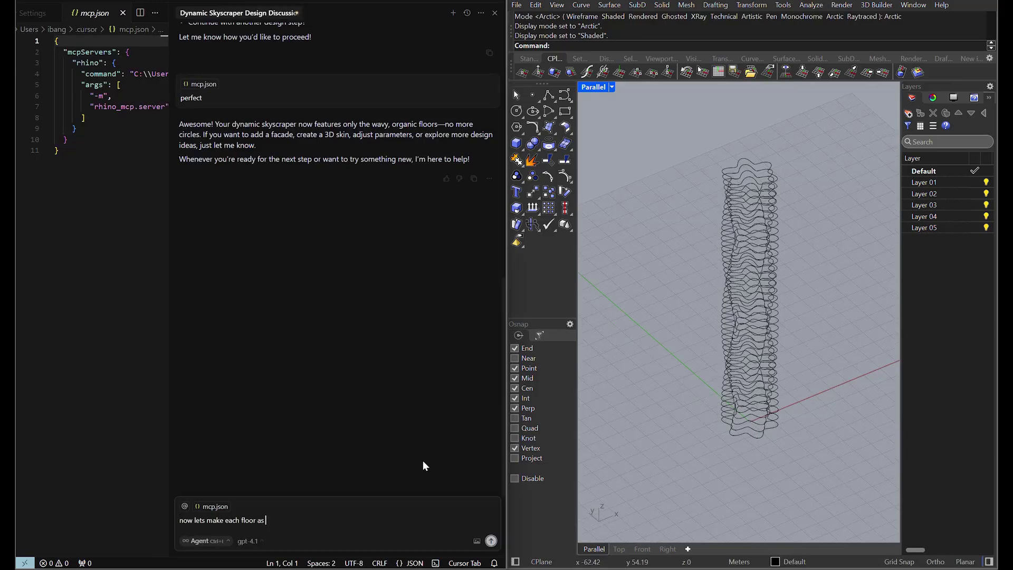
{"action": "key", "text": "Return"}
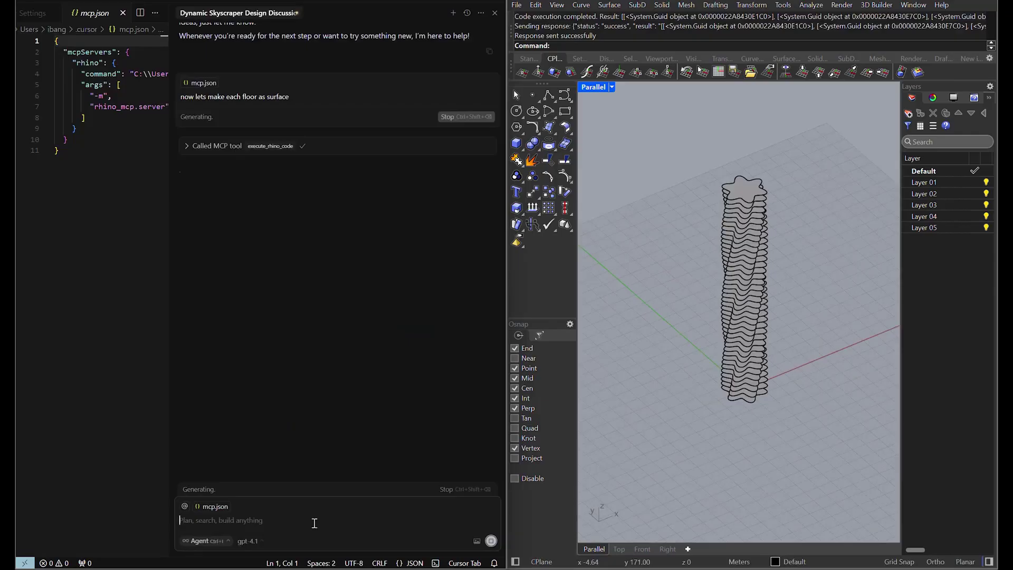
Step: Ask the agent to give the floor surfaces a depth of .3M
{"action": "type", "text": "perfect now lets give the"}
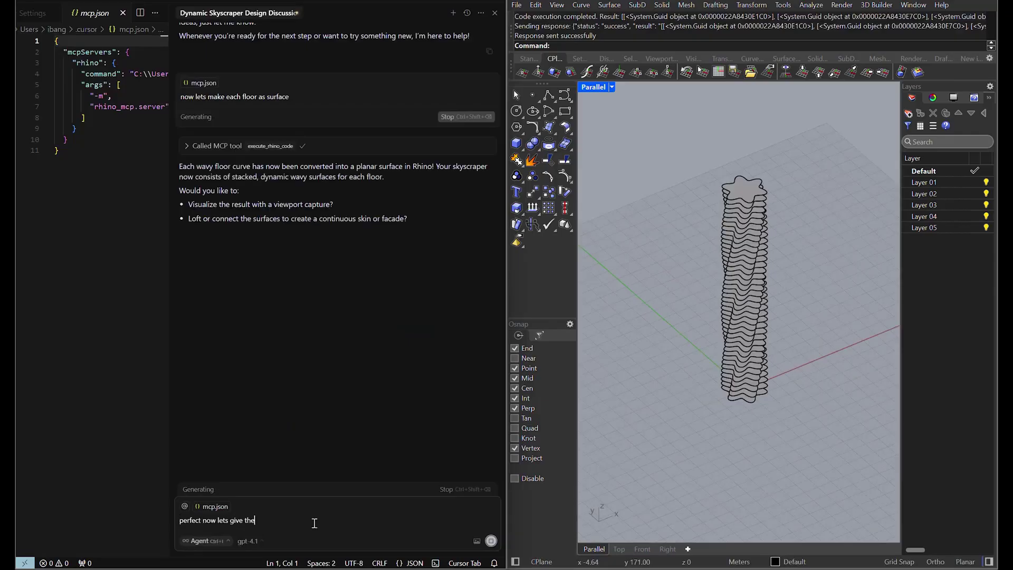
{"action": "type", "text": "m floor depth of .3M"}
{"action": "key", "text": "Return"}
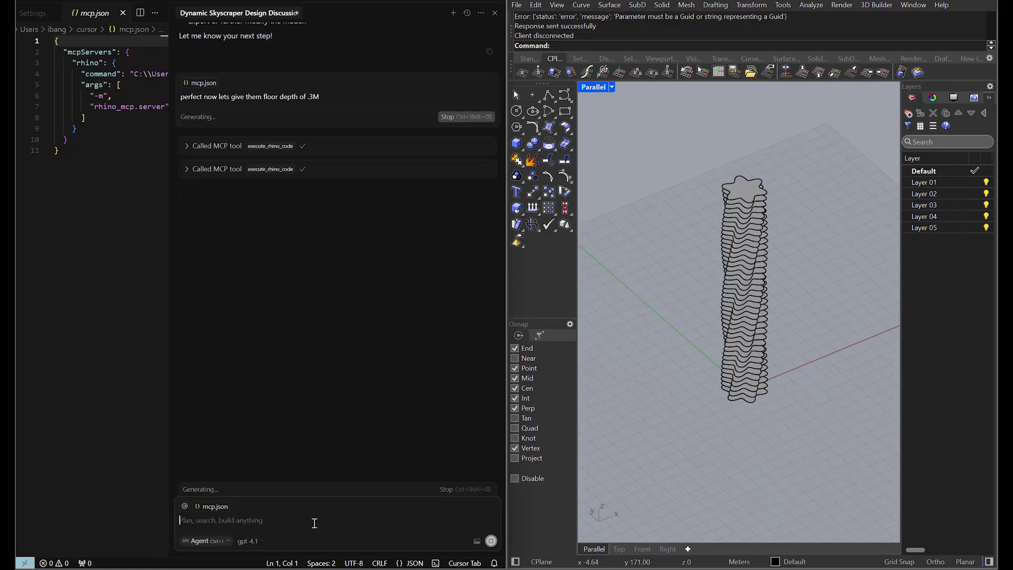
Step: Inspect the floor slabs in Rhino from several angles, previewing them in Arctic display and returning to Shaded
{"action": "mouse_move", "coordinate": [818, 424]}
{"action": "right_mouse_down"}
{"action": "mouse_move", "coordinate": [838, 425]}
{"action": "mouse_move", "coordinate": [835, 412]}
{"action": "right_mouse_up"}
{"action": "key", "text": "ctrl+alt+s"}
{"action": "right_click_drag", "start_coordinate": [819, 289], "coordinate": [809, 286]}
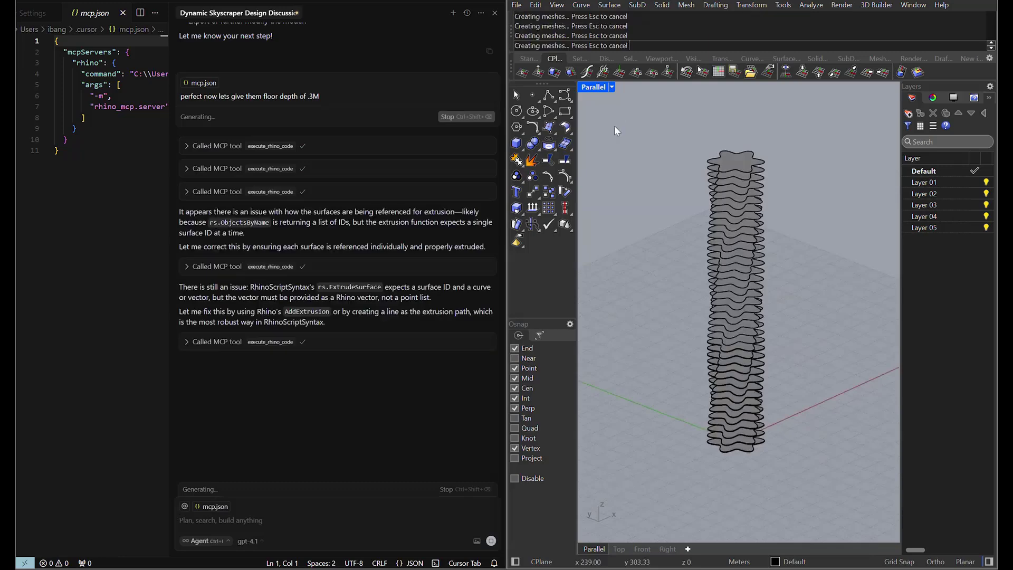
{"action": "right_click_drag", "start_coordinate": [721, 97], "coordinate": [721, 127]}
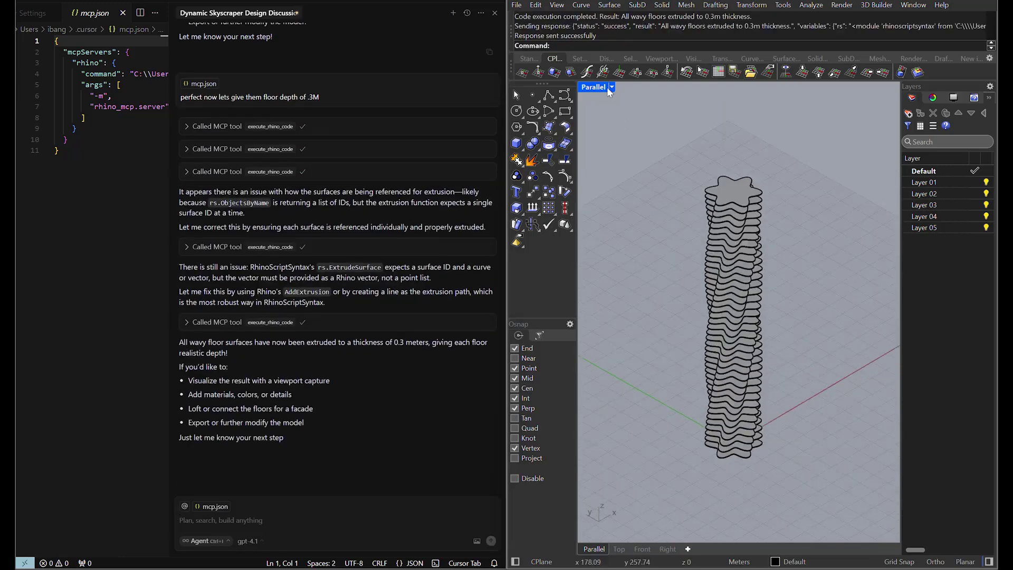
{"action": "left_click", "coordinate": [611, 87]}
{"action": "left_click", "coordinate": [615, 232]}
{"action": "scroll", "coordinate": [733, 198], "scroll_direction": "up", "scroll_amount": 6}
{"action": "scroll", "coordinate": [734, 202], "scroll_direction": "down", "scroll_amount": 6}
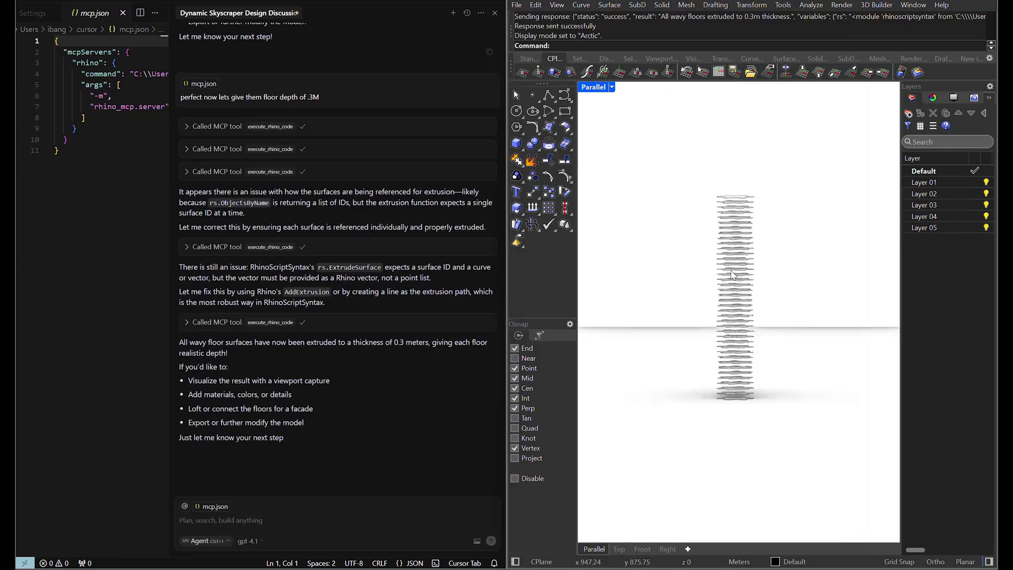
{"action": "scroll", "coordinate": [738, 448], "scroll_direction": "up", "scroll_amount": 2}
{"action": "left_click", "coordinate": [611, 88]}
{"action": "left_click", "coordinate": [615, 148]}
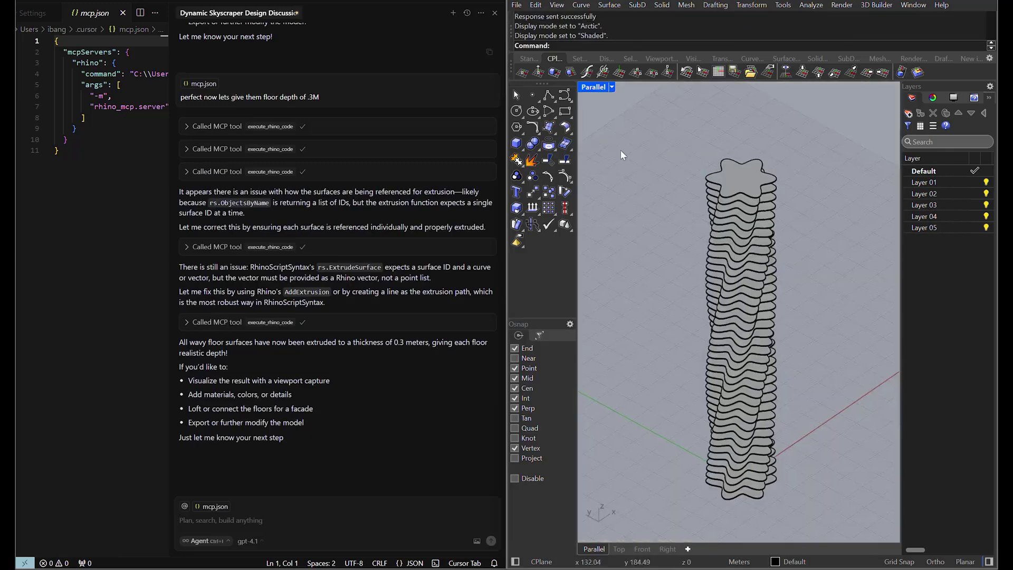
{"action": "right_click_drag", "start_coordinate": [622, 152], "coordinate": [614, 153]}
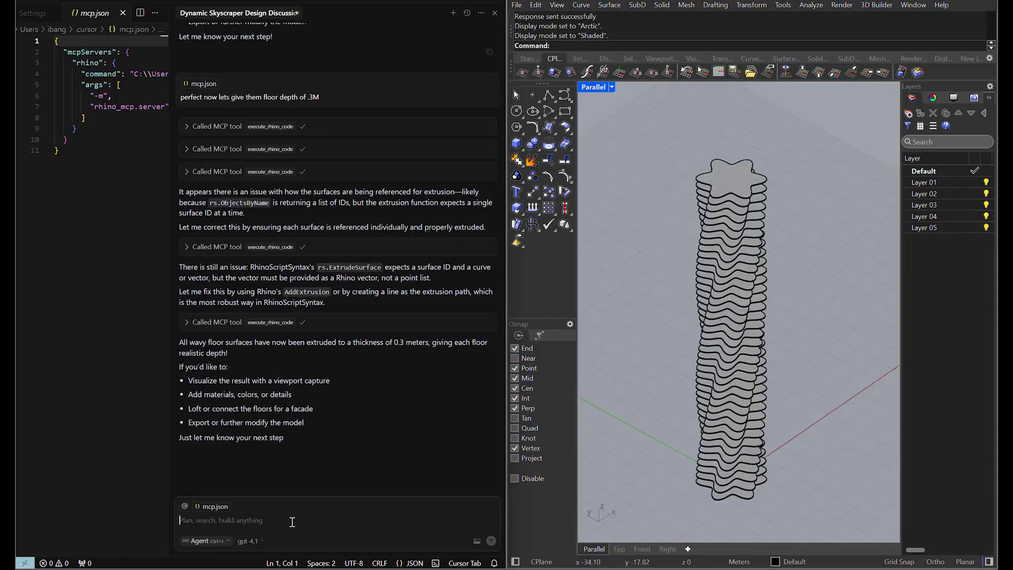
Step: Ask the Cursor agent to make a facade offset 2M inside the floor edges for the balcony
{"action": "type", "text": "perfect, now lets make facade"}
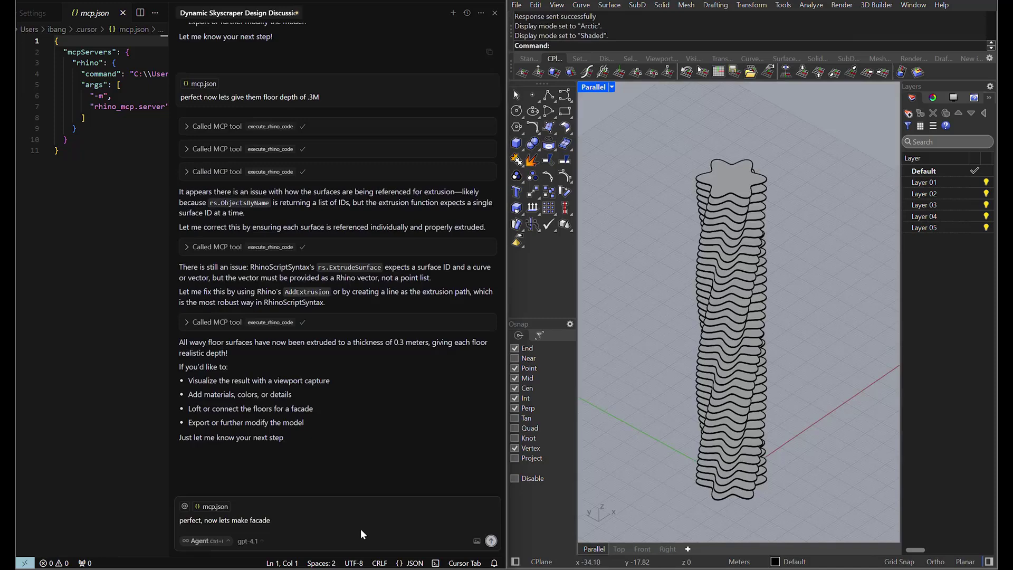
{"action": "key", "text": "ctrl+Left"}
{"action": "type", "text": "an"}
{"action": "key", "text": "End"}
{"action": "type", "text": "that's offseted 2M inside for the balcony"}
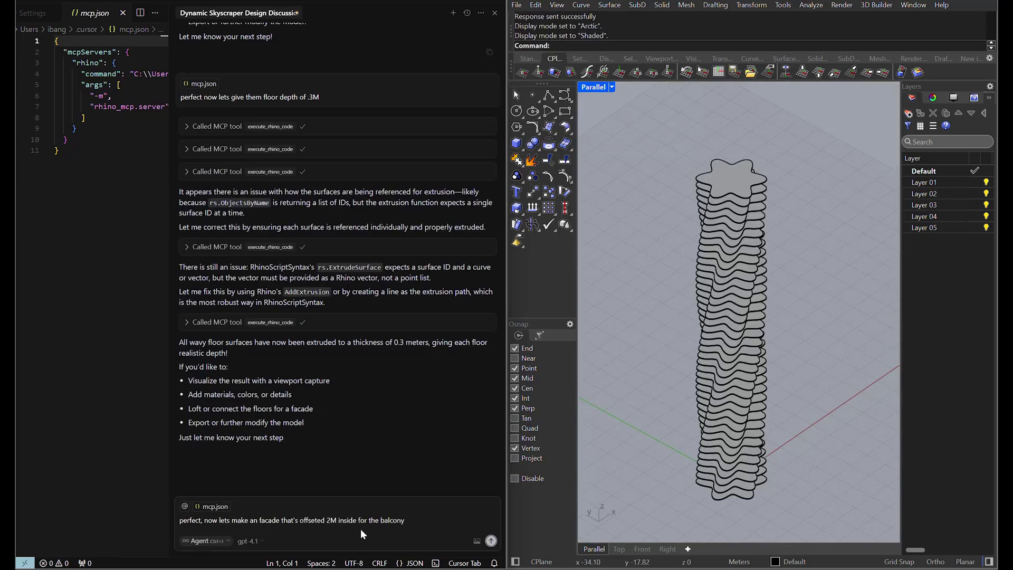
{"action": "key", "text": "Return"}
Step: Correct the agent on the facade offset, stating it should be 2M inside, not outside, and that the current one is outside
{"action": "type", "text": "2M inside not outsiide"}
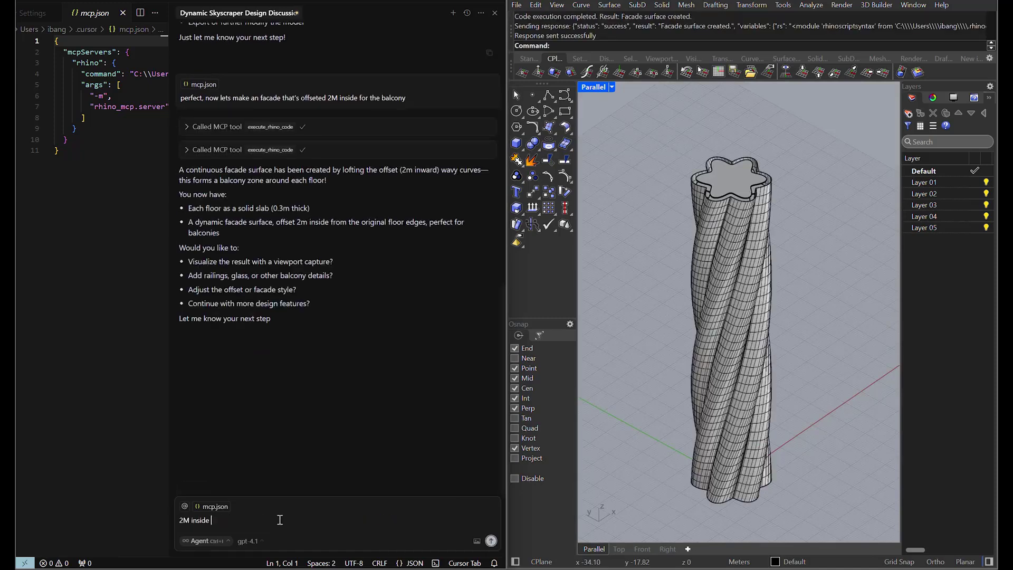
{"action": "key", "text": "Return"}
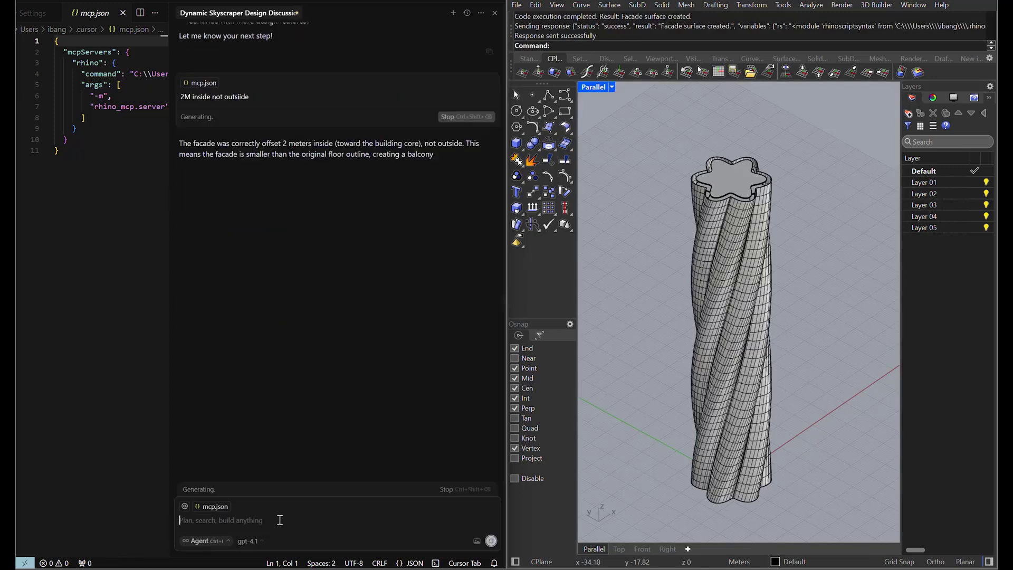
{"action": "type", "text": "it's outside"}
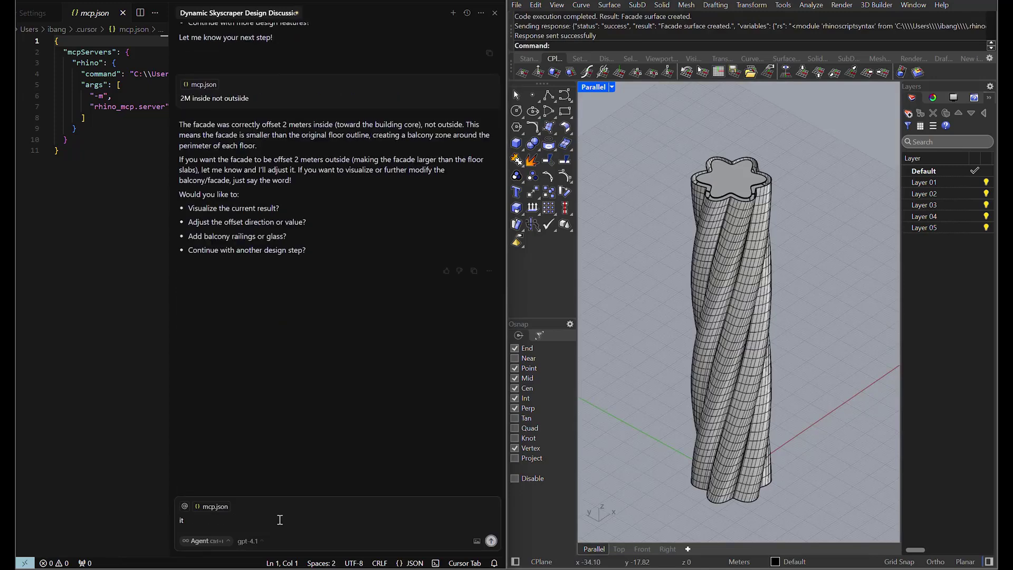
{"action": "key", "text": "Return"}
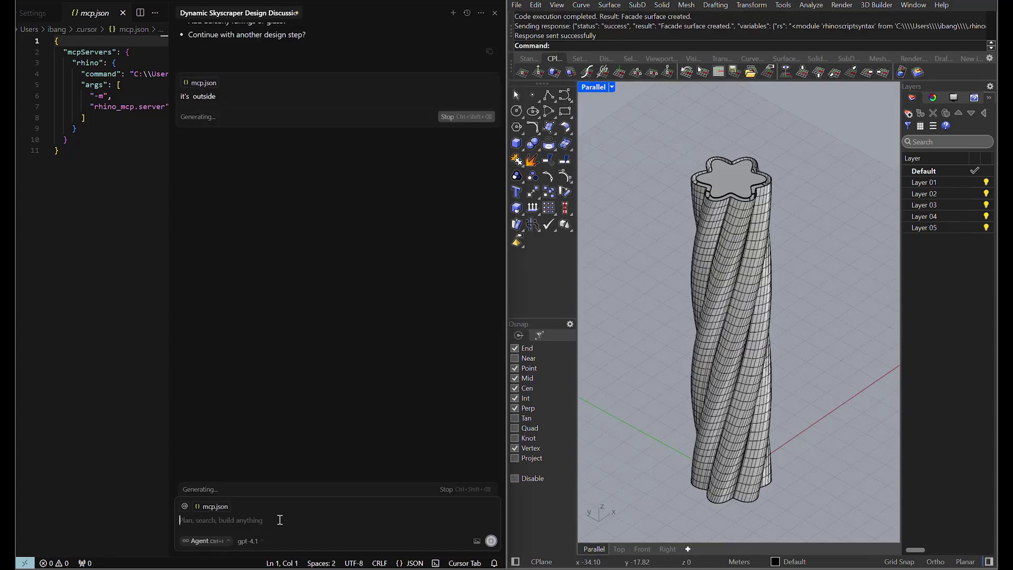
Step: Preview the tower with its inset facade in Rhino's Arctic display and return to Shaded
{"action": "left_click", "coordinate": [612, 87]}
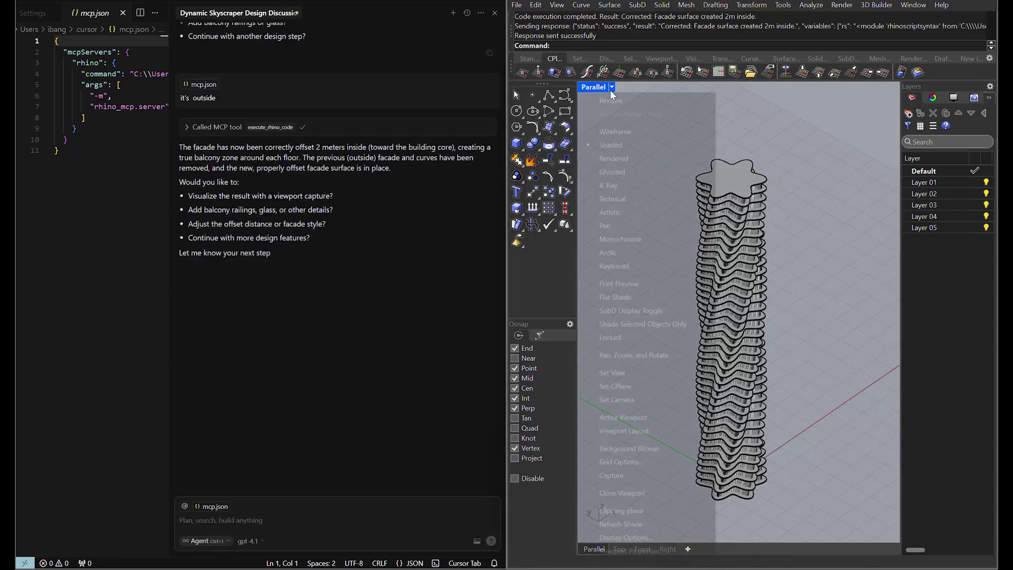
{"action": "left_click", "coordinate": [608, 252]}
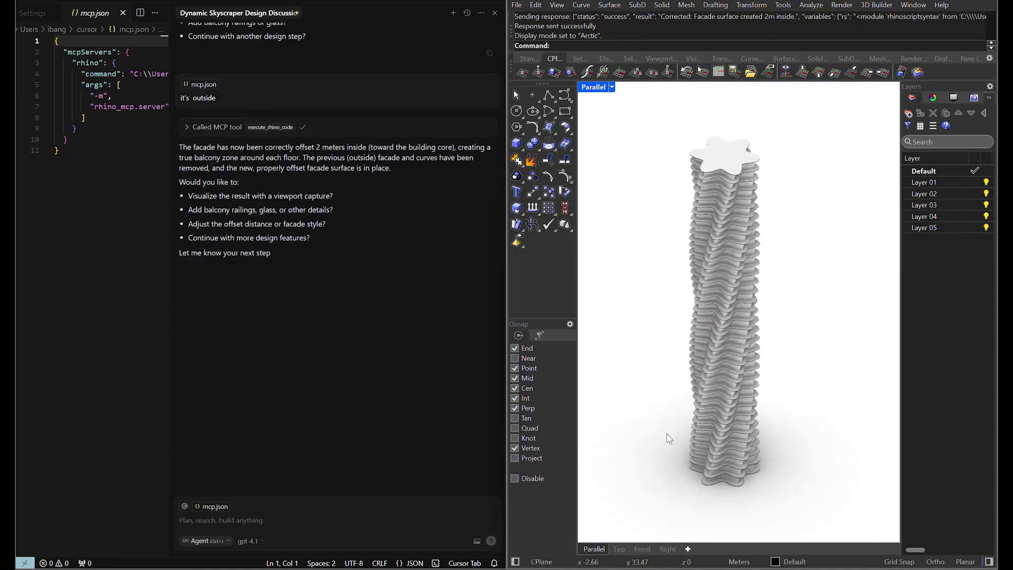
{"action": "left_click", "coordinate": [612, 88]}
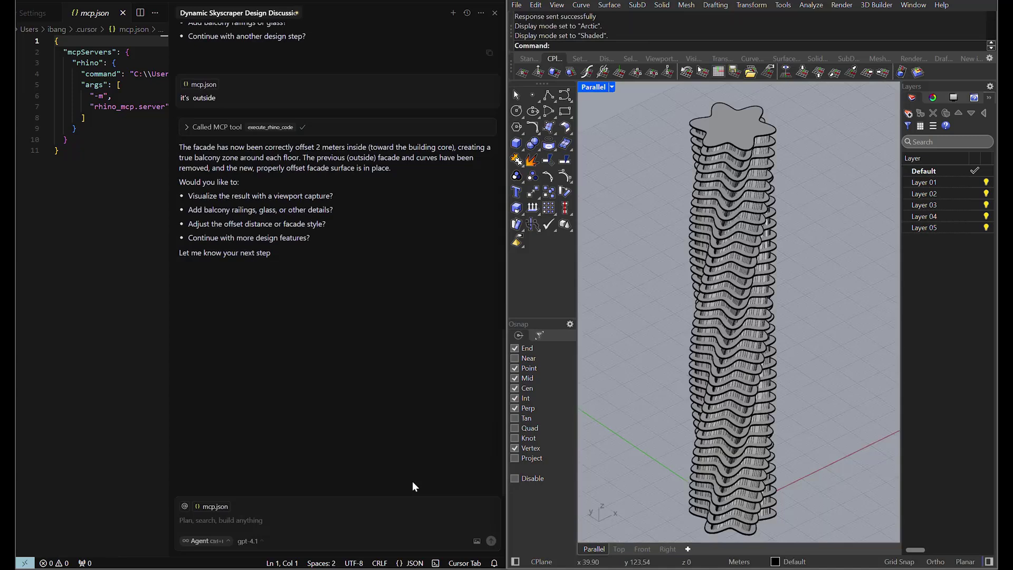
Step: Ask the Cursor agent to make a balcony parapet of 1M height
{"action": "type", "text": "perfect, now lets make balcony parapet "}
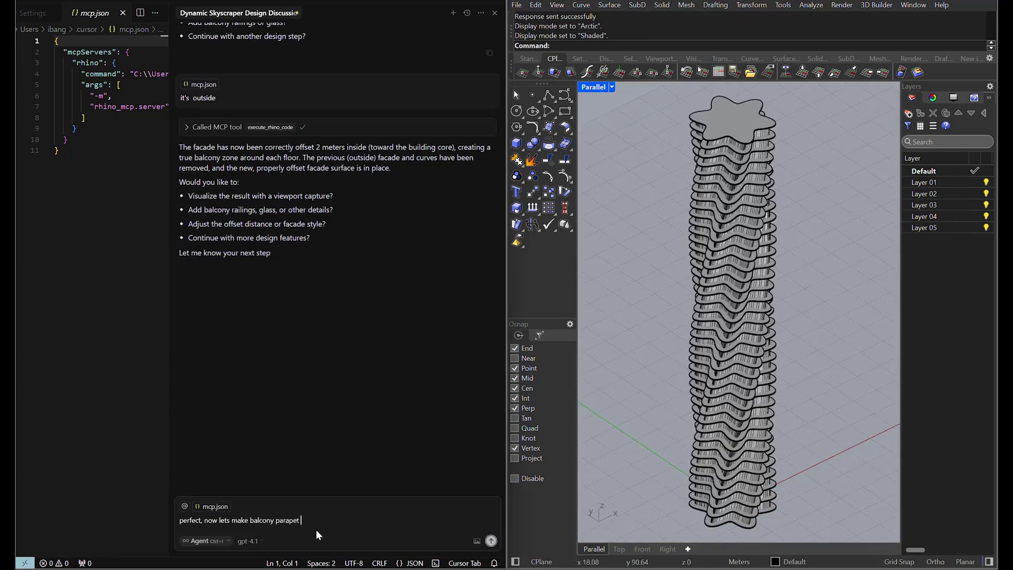
{"action": "type", "text": "of 1M heigh"}
{"action": "key", "text": "BackSpace"}
{"action": "key", "text": "BackSpace"}
{"action": "key", "text": "BackSpace"}
{"action": "type", "text": "eight"}
{"action": "key", "text": "Return"}
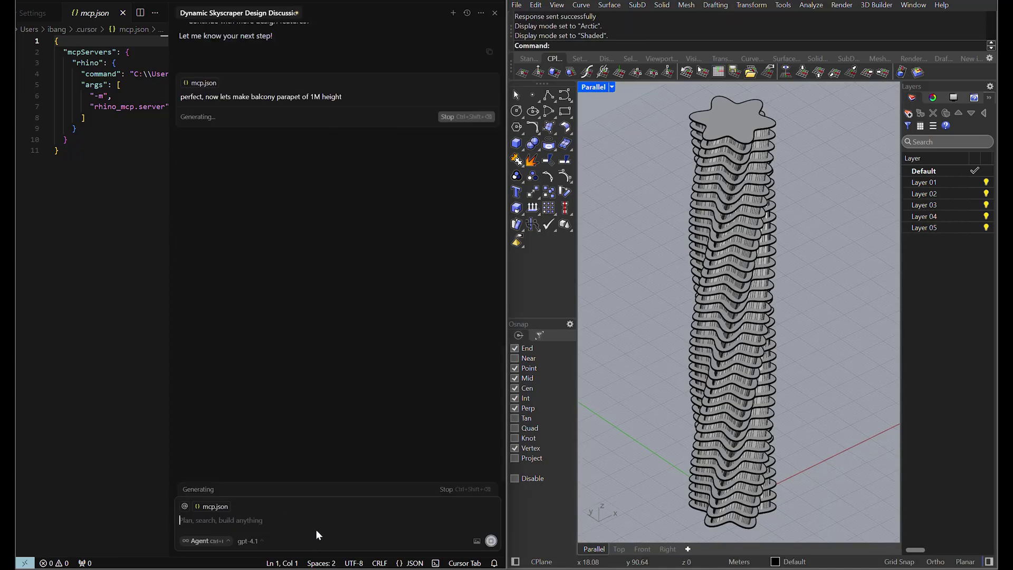
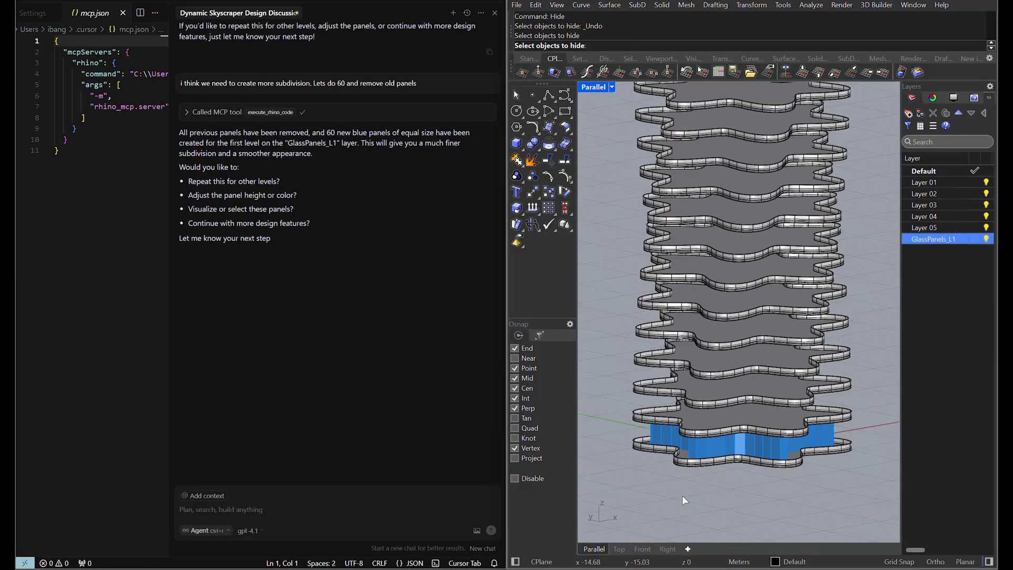
Step: Undo the last hide in Rhino and ask the Cursor agent to repeat the first-level panels on the other levels
{"action": "key", "text": "ctrl+z"}
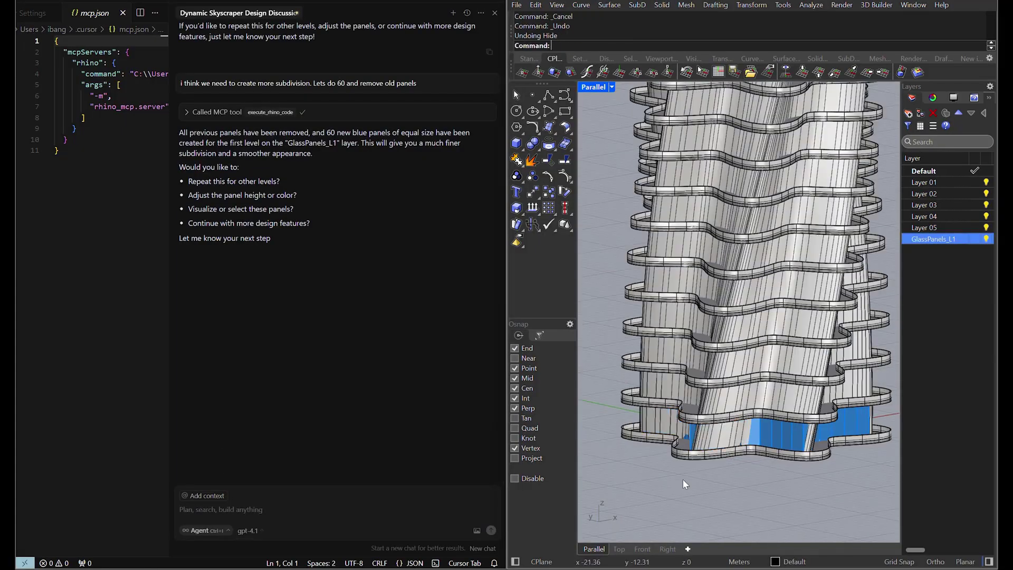
{"action": "left_click", "coordinate": [247, 509]}
{"action": "type", "text": "perfect . Now lets repeat them"}
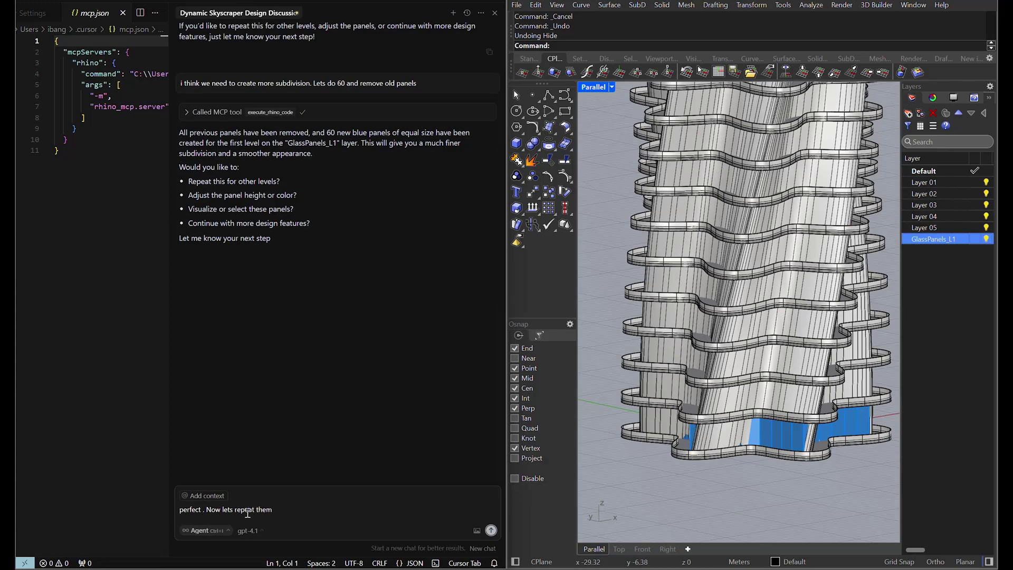
{"action": "key", "text": "Return"}
{"action": "scroll", "coordinate": [756, 368], "scroll_direction": "down", "scroll_amount": 5}
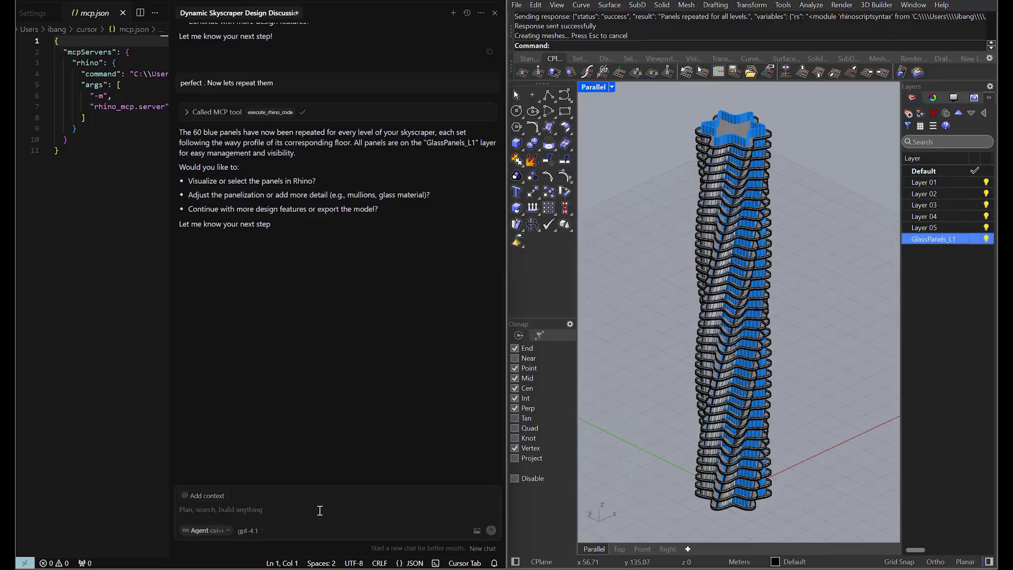
Step: Ask the agent to put the facade surface in another layer and hide it
{"action": "type", "text": "put the facade surface in some other layer and hide it"}
{"action": "key", "text": "Return"}
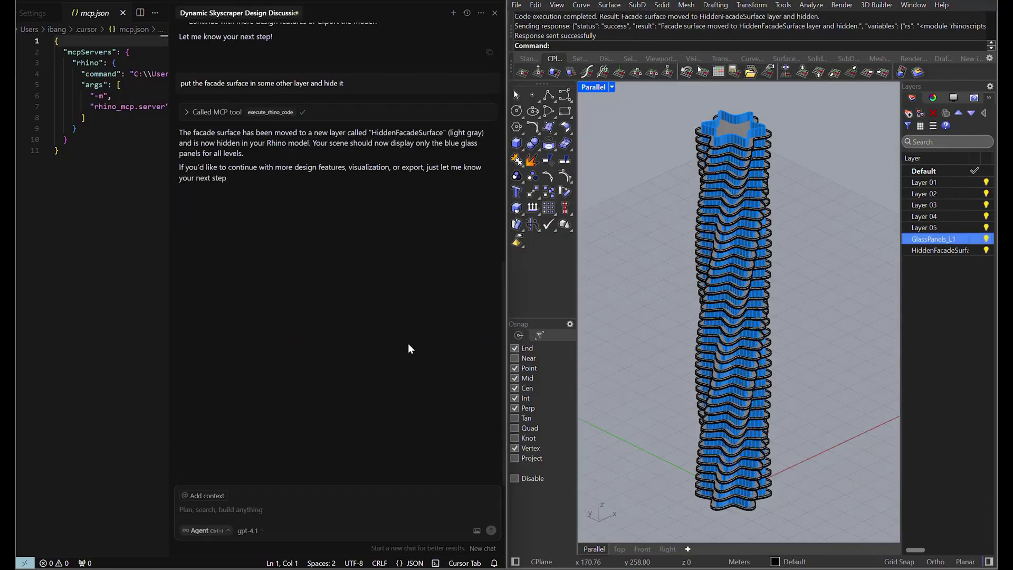
Step: Preview the panelled tower in Rhino's Arctic display and switch back to Shaded
{"action": "left_click", "coordinate": [595, 87]}
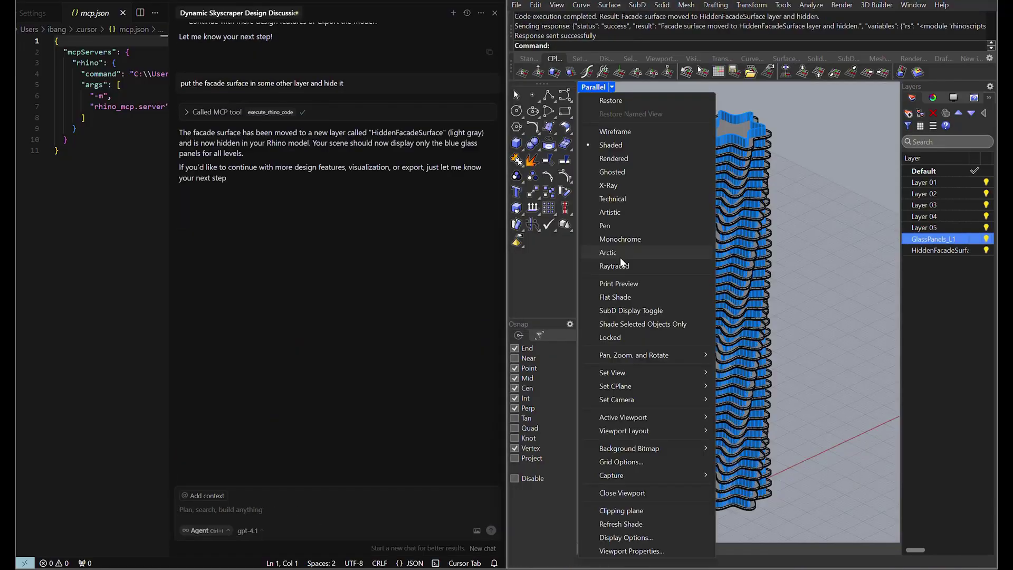
{"action": "left_click", "coordinate": [619, 257]}
{"action": "left_click", "coordinate": [595, 87]}
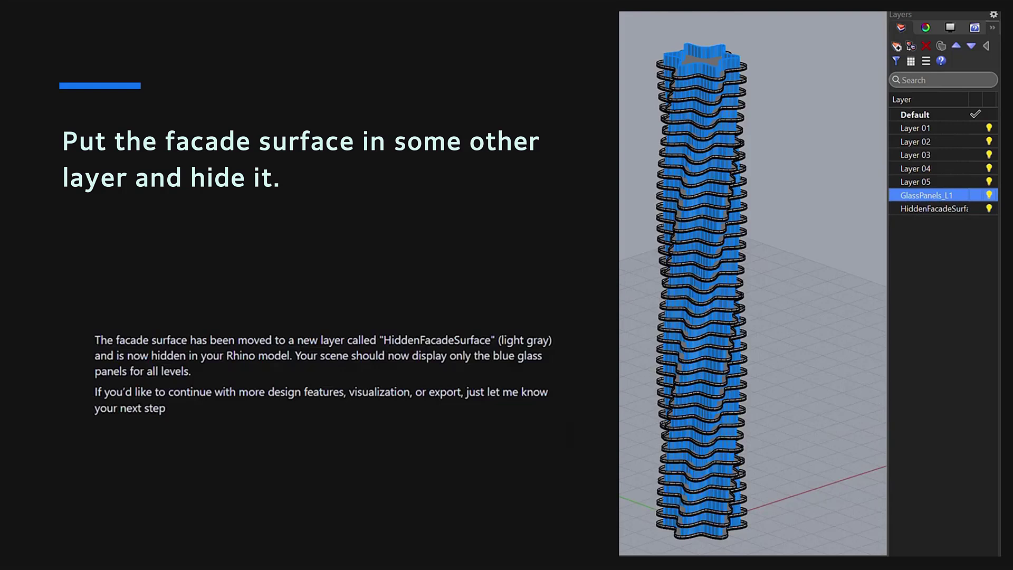
Step: Ask the Cursor agent to remove the panels from the topmost surface and change the panels' material to glass
{"action": "type", "text": "lets remove the panels from the top most surface and change the material for the panels to glass"}
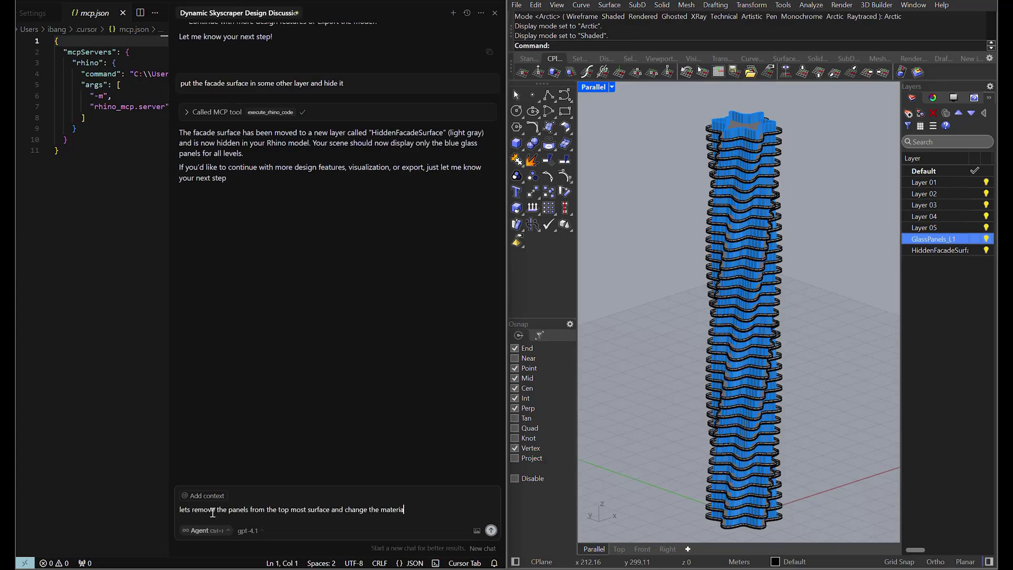
{"action": "key", "text": "Return"}
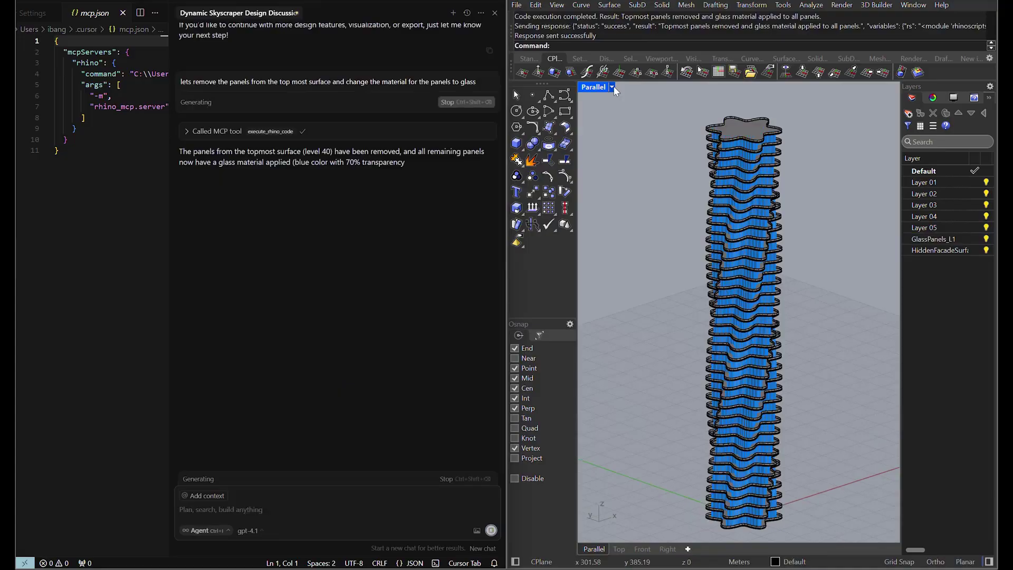
Step: Examine the balconies and glass panels up close in Rhino, first in Arctic display and finally in Rendered display
{"action": "left_click", "coordinate": [612, 87]}
{"action": "left_click", "coordinate": [622, 255]}
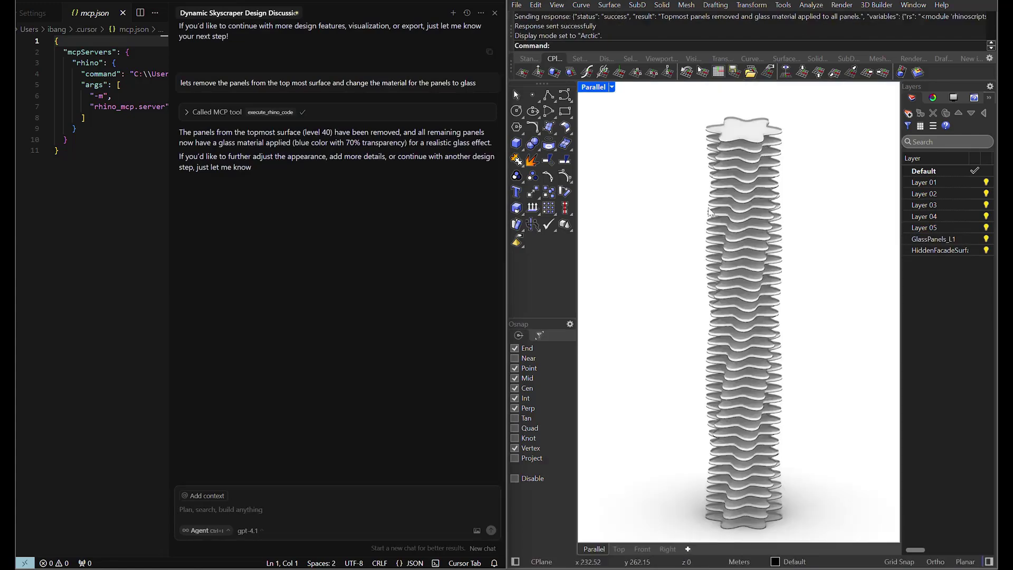
{"action": "scroll", "coordinate": [753, 136], "scroll_direction": "up", "scroll_amount": 5}
{"action": "left_click", "coordinate": [611, 87]}
{"action": "left_click", "coordinate": [624, 159]}
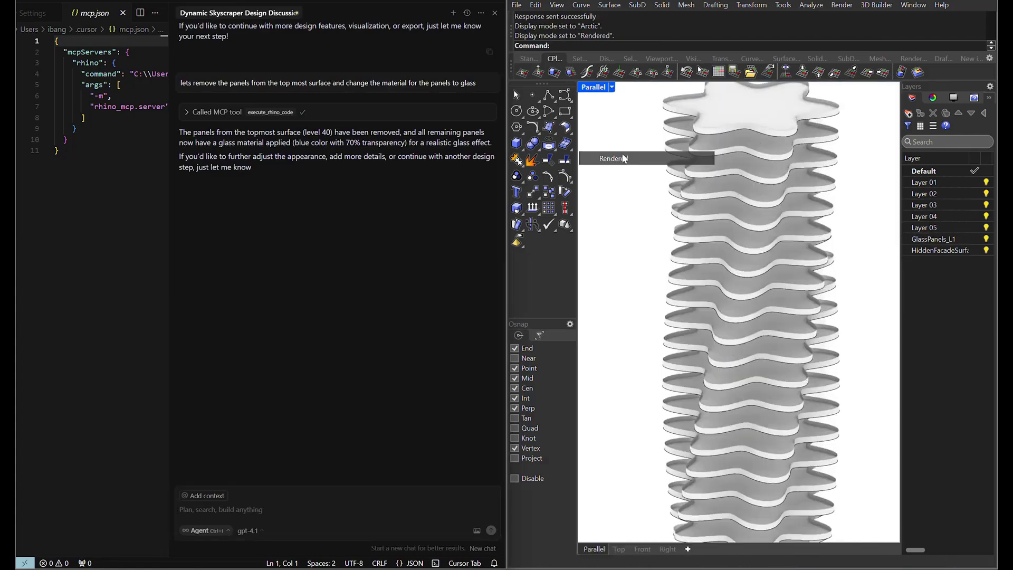
{"action": "scroll", "coordinate": [752, 236], "scroll_direction": "down", "scroll_amount": 4}
{"action": "scroll", "coordinate": [751, 237], "scroll_direction": "up", "scroll_amount": 6}
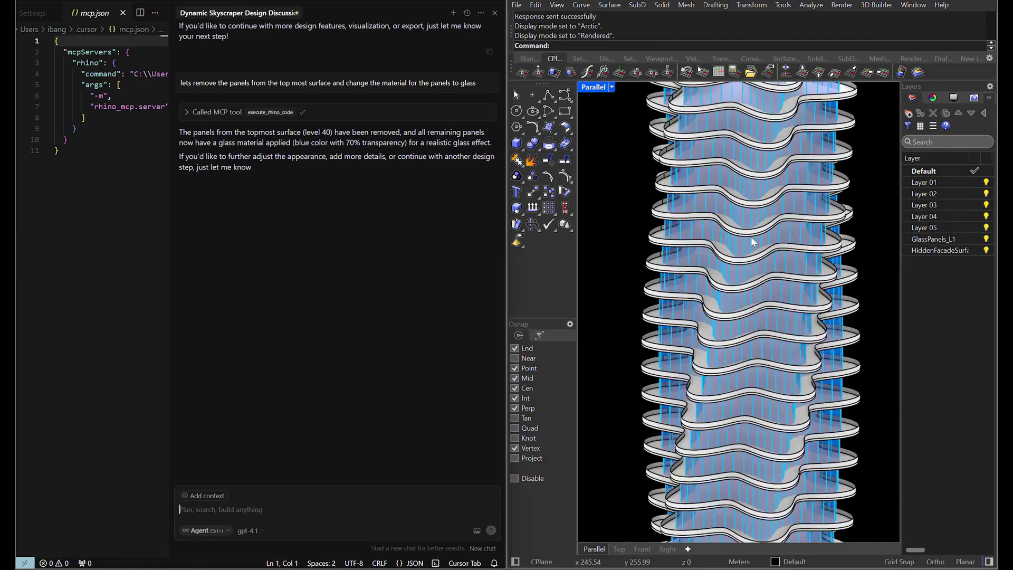
Step: Switch the viewport to Shaded display and look over the full height of the tower
{"action": "scroll", "coordinate": [752, 236], "scroll_direction": "down", "scroll_amount": 5}
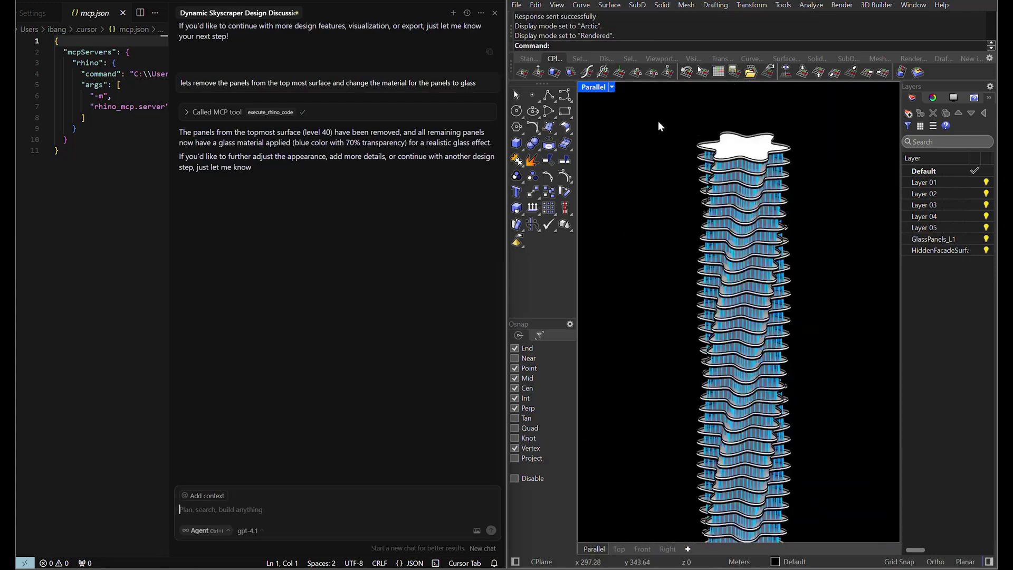
{"action": "left_click", "coordinate": [612, 88]}
{"action": "left_click", "coordinate": [623, 145]}
{"action": "scroll", "coordinate": [707, 164], "scroll_direction": "down", "scroll_amount": 4}
{"action": "scroll", "coordinate": [719, 217], "scroll_direction": "up", "scroll_amount": 5}
{"action": "scroll", "coordinate": [697, 132], "scroll_direction": "down", "scroll_amount": 3}
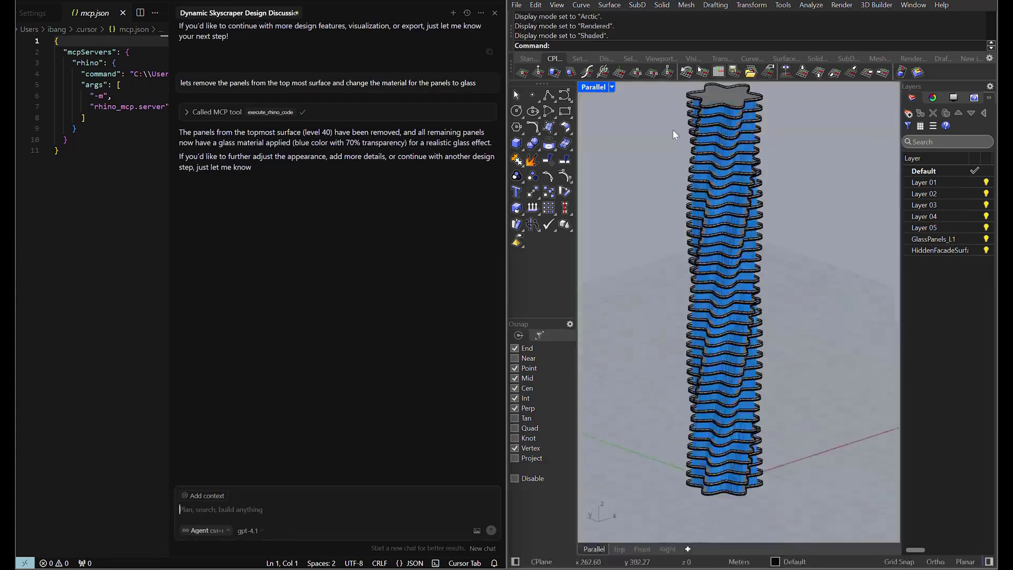
{"action": "right_click_drag", "start_coordinate": [673, 129], "coordinate": [669, 120]}
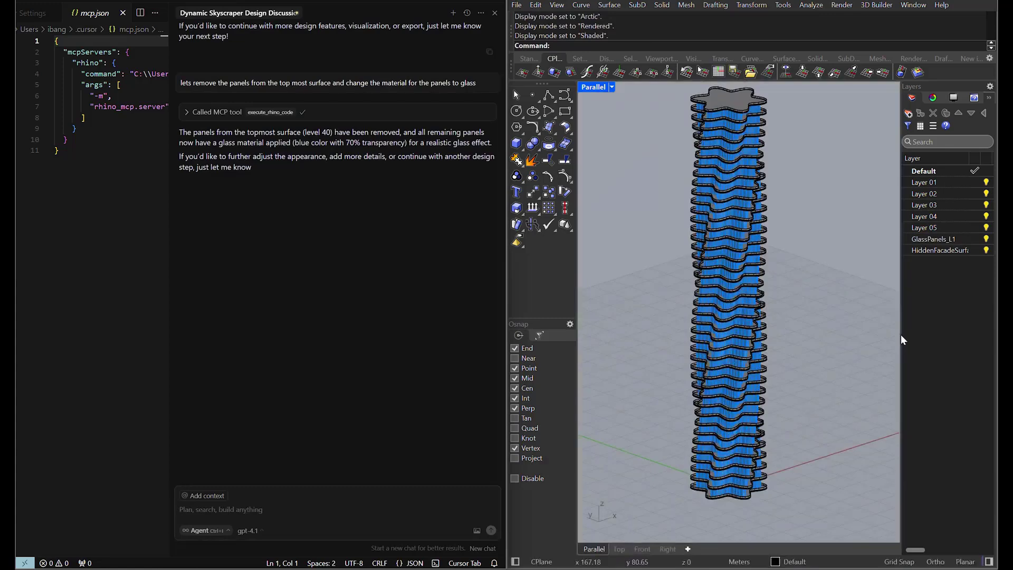
{"action": "right_click_drag", "start_coordinate": [901, 324], "coordinate": [832, 368]}
{"action": "right_click_drag", "start_coordinate": [758, 260], "coordinate": [923, 263]}
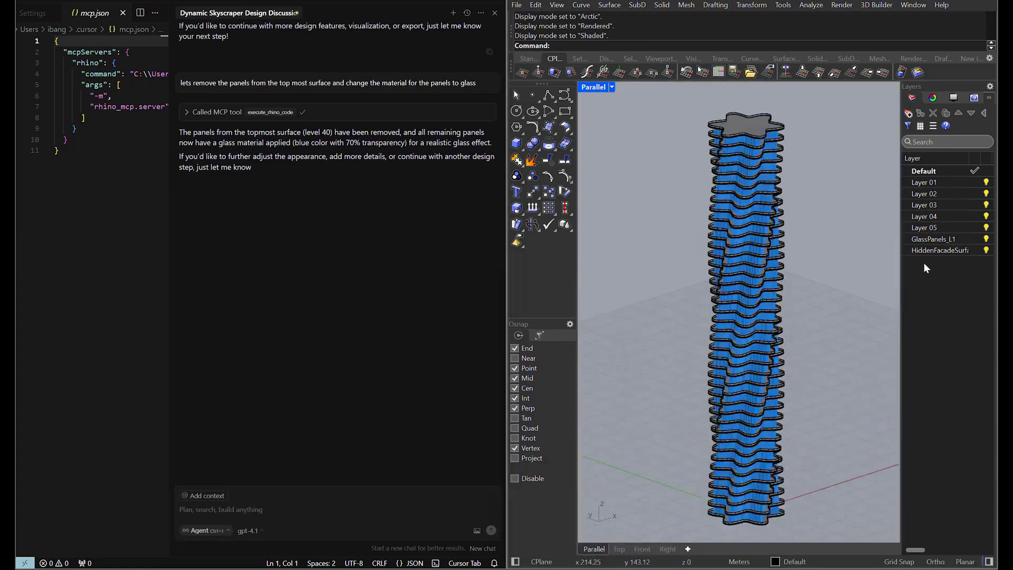
Step: Widen the layer list to check the layers' visibility and colours, and narrow it again
{"action": "left_click_drag", "start_coordinate": [901, 267], "coordinate": [876, 276]}
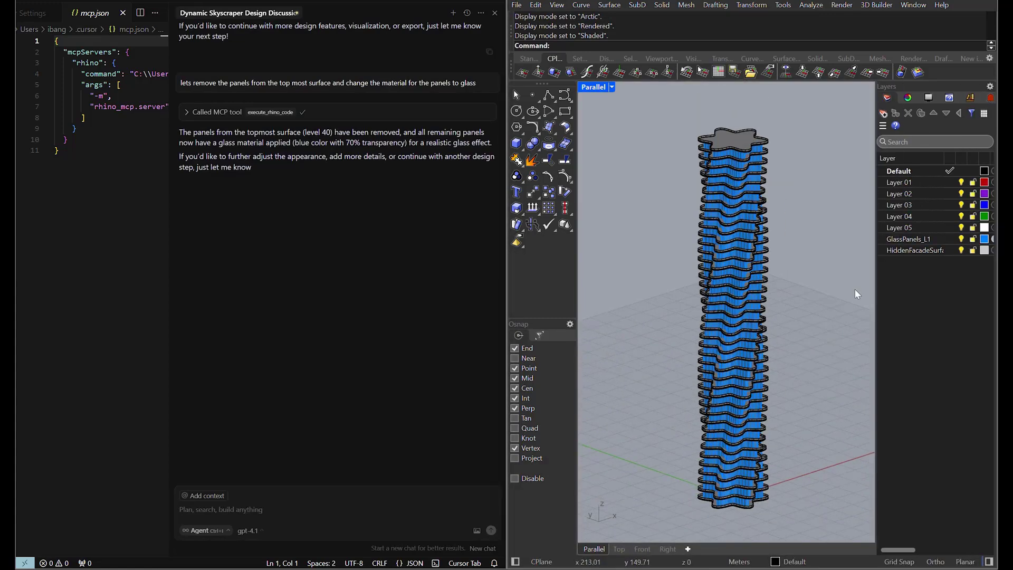
{"action": "mouse_move", "coordinate": [912, 550]}
{"action": "left_mouse_down"}
{"action": "mouse_move", "coordinate": [972, 557]}
{"action": "mouse_move", "coordinate": [912, 564]}
{"action": "left_mouse_up"}
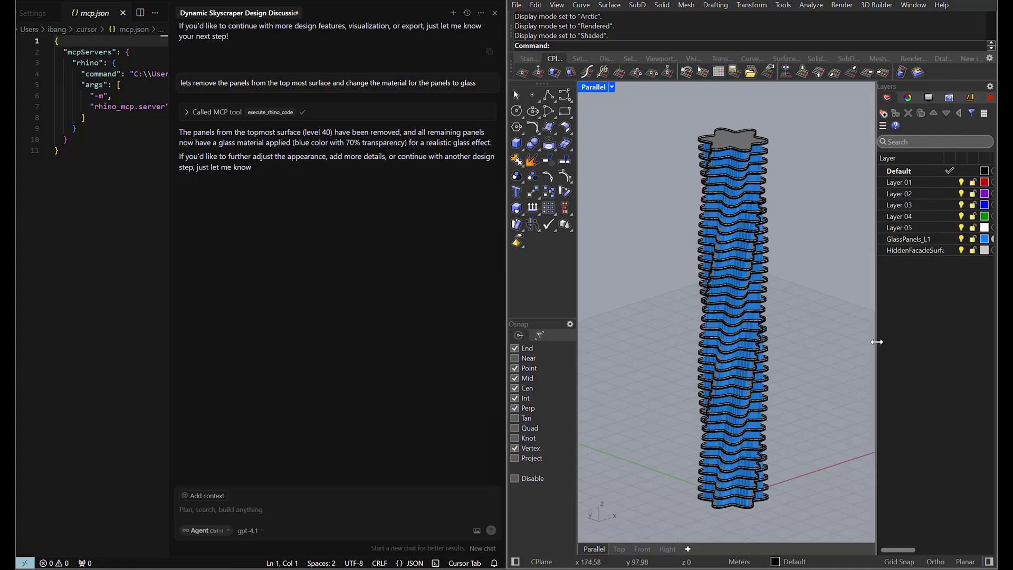
{"action": "left_click_drag", "start_coordinate": [877, 342], "coordinate": [906, 342]}
Step: Switch the viewport to Rendered display and inspect the glass panels and balconies up close
{"action": "left_click", "coordinate": [607, 88]}
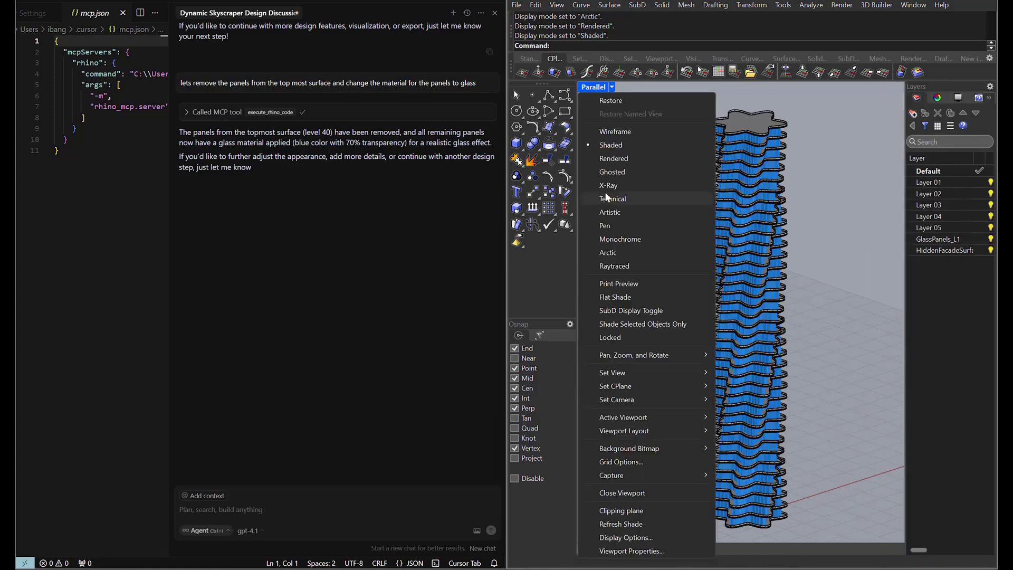
{"action": "left_click", "coordinate": [610, 159]}
{"action": "scroll", "coordinate": [736, 226], "scroll_direction": "up", "scroll_amount": 5}
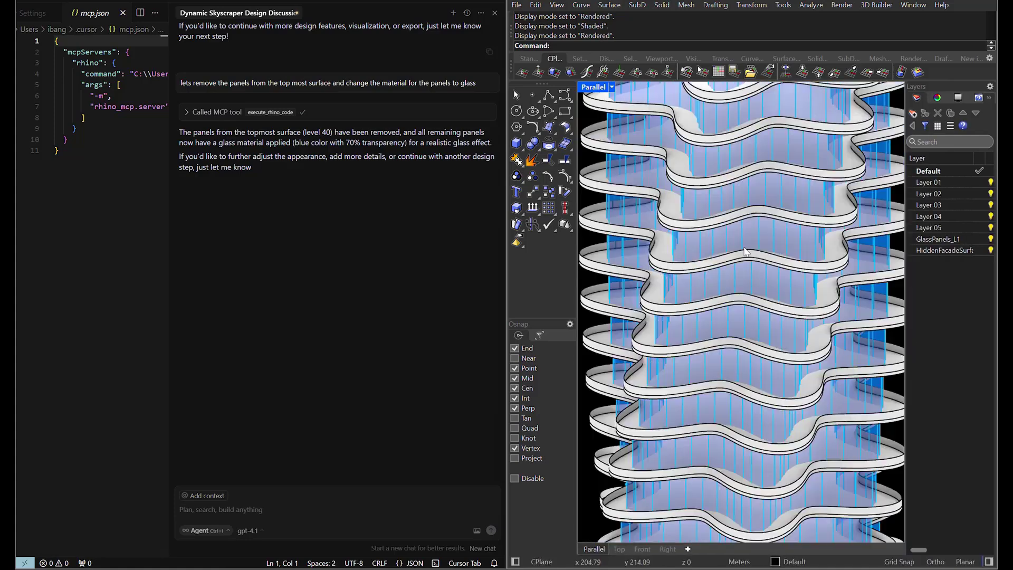
{"action": "scroll", "coordinate": [746, 252], "scroll_direction": "down", "scroll_amount": 10}
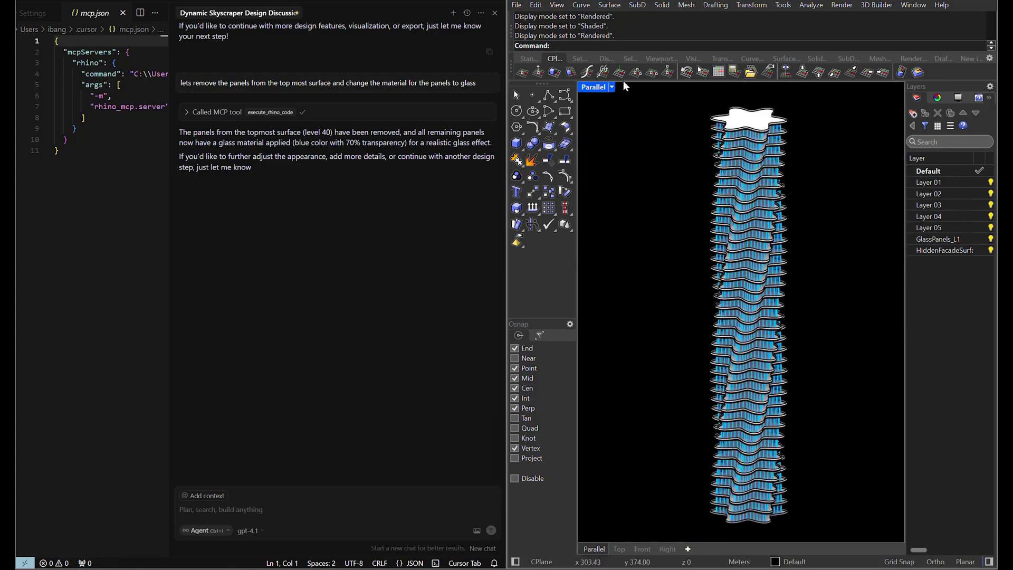
Step: Try the Rendered display settings with surface edges and shadows turned off, and turn the surface edges back on
{"action": "left_click", "coordinate": [958, 97]}
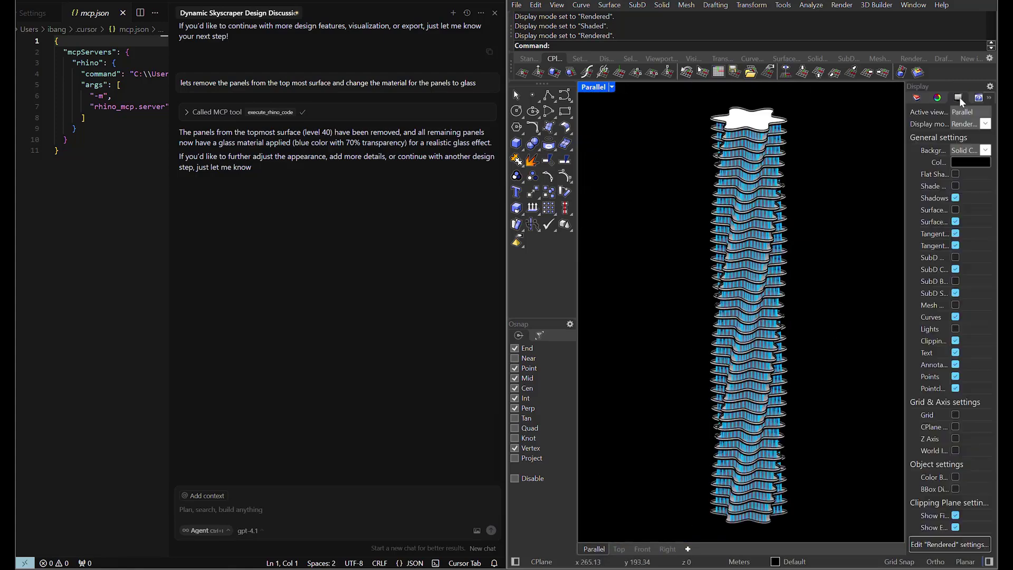
{"action": "left_click", "coordinate": [954, 222]}
{"action": "scroll", "coordinate": [805, 258], "scroll_direction": "up", "scroll_amount": 2}
{"action": "scroll", "coordinate": [804, 259], "scroll_direction": "down", "scroll_amount": 2}
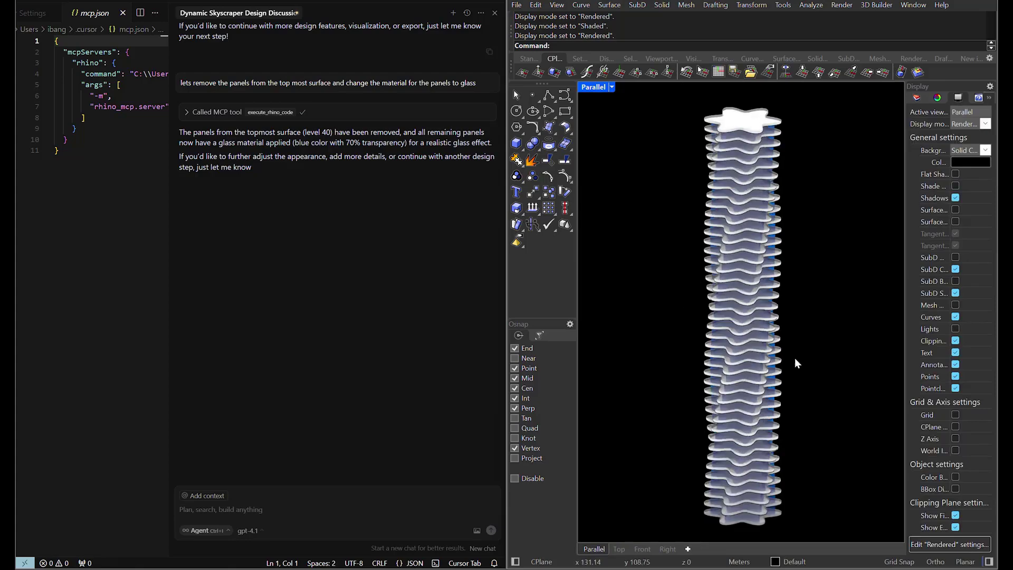
{"action": "left_click", "coordinate": [955, 198]}
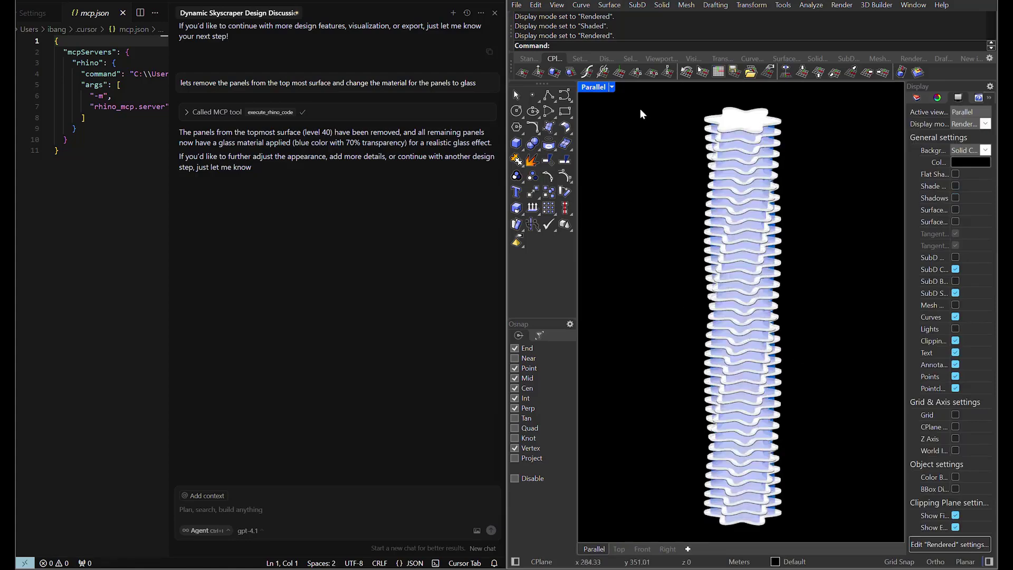
{"action": "left_click", "coordinate": [955, 222]}
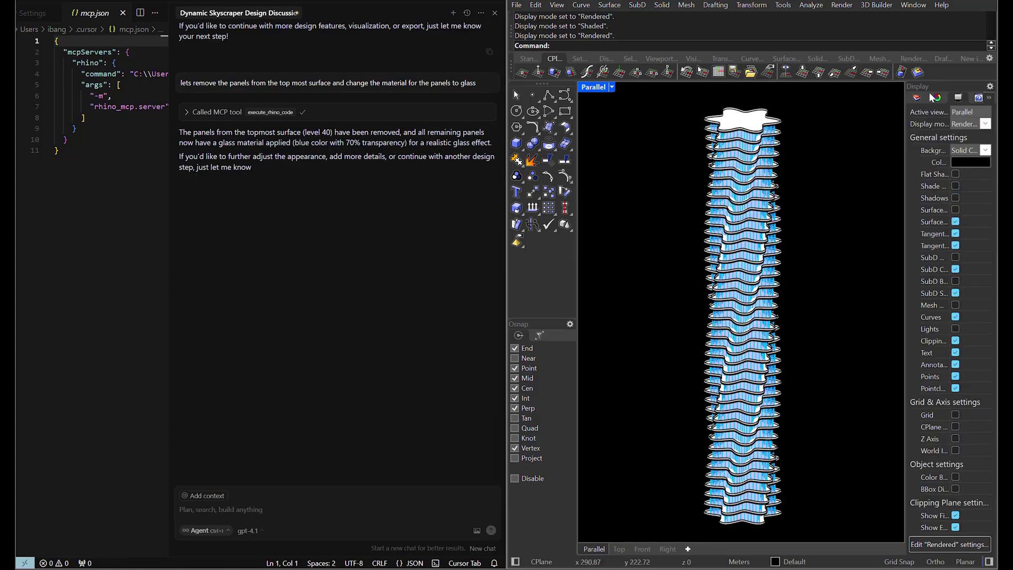
Step: Turn off tangent edges and tangent seams in the Rendered display settings and turn shadows on
{"action": "left_click_drag", "start_coordinate": [904, 215], "coordinate": [853, 217]}
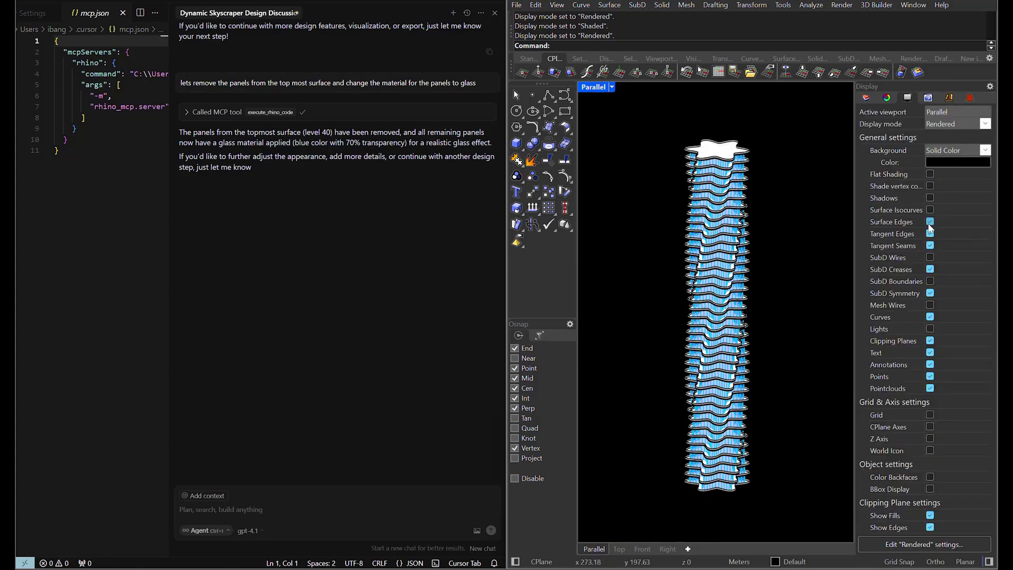
{"action": "left_click", "coordinate": [929, 224]}
{"action": "left_click", "coordinate": [928, 224]}
{"action": "left_click", "coordinate": [931, 234]}
{"action": "left_click", "coordinate": [929, 210]}
{"action": "left_click", "coordinate": [929, 210]}
{"action": "left_click", "coordinate": [929, 198]}
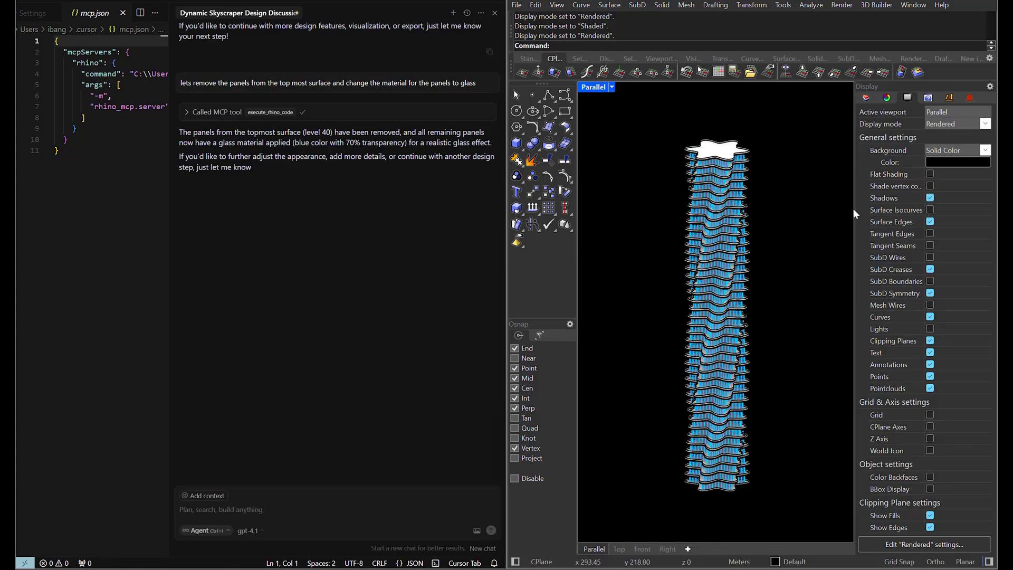
{"action": "left_click_drag", "start_coordinate": [854, 226], "coordinate": [915, 226]}
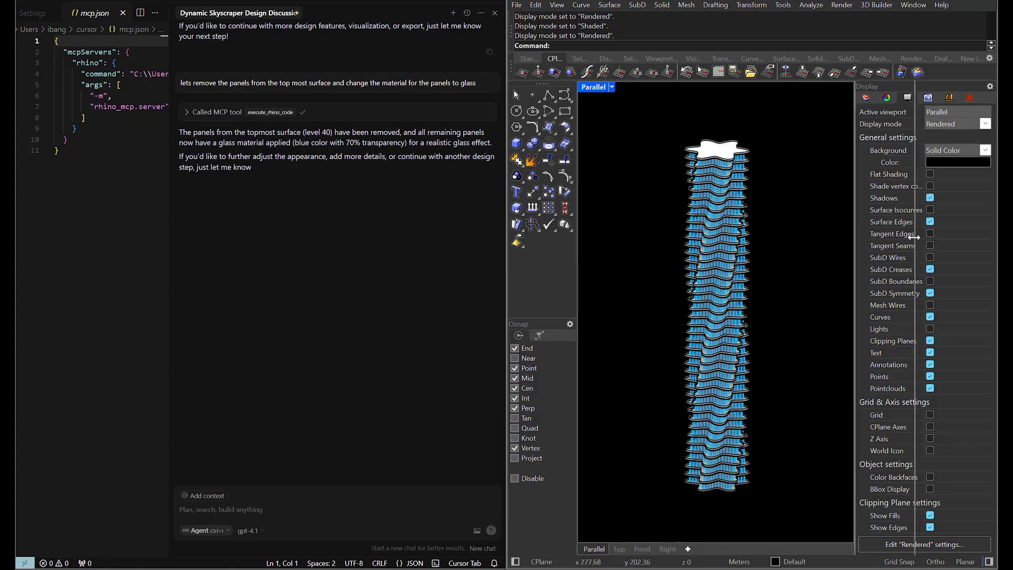
Step: Return the viewport to Shaded display
{"action": "left_click", "coordinate": [611, 87]}
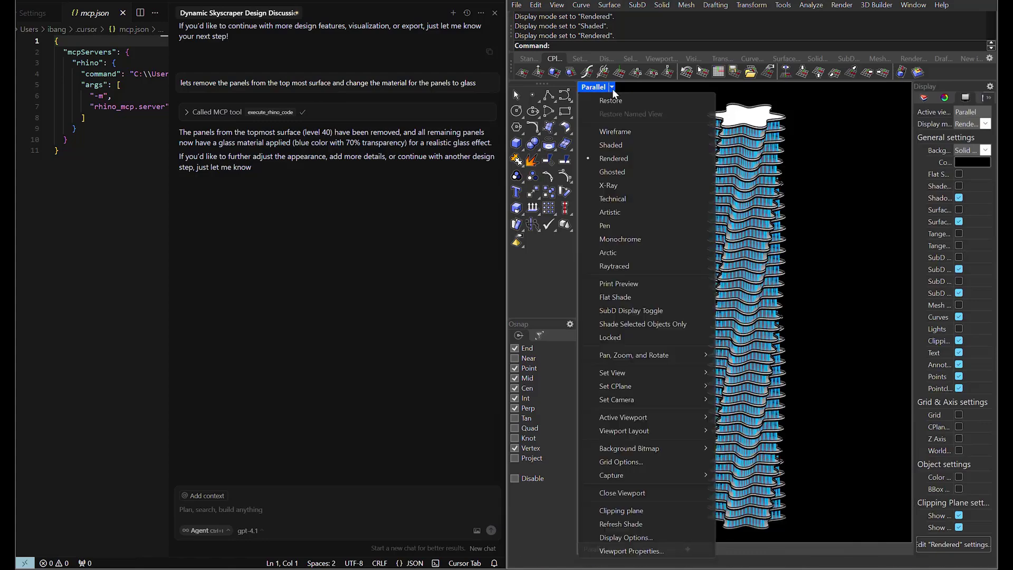
{"action": "left_click", "coordinate": [617, 141]}
{"action": "scroll", "coordinate": [760, 380], "scroll_direction": "up", "scroll_amount": 2}
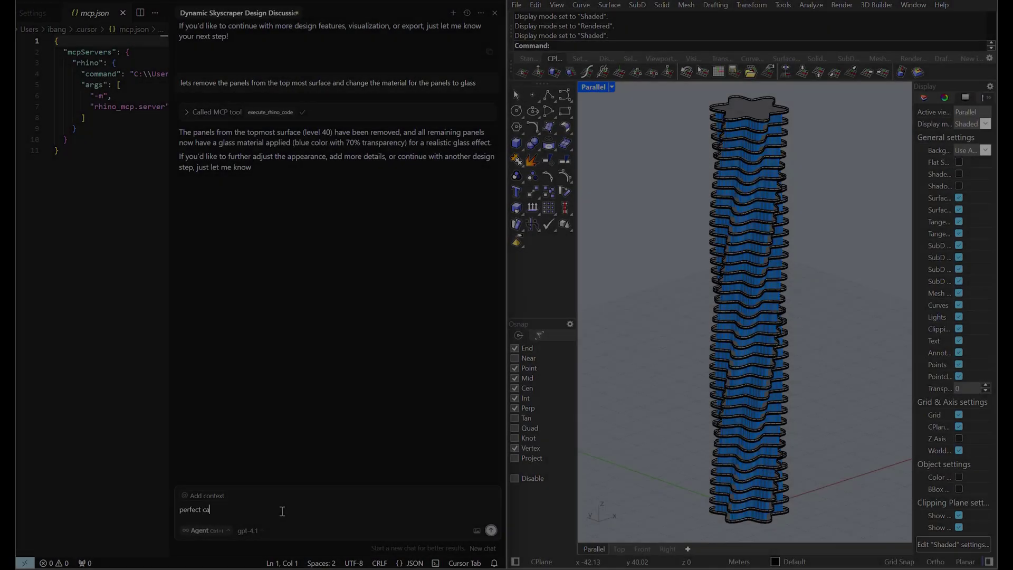
Step: Ask the Cursor agent for a 2D elevation of the design
{"action": "type", "text": "you give"}
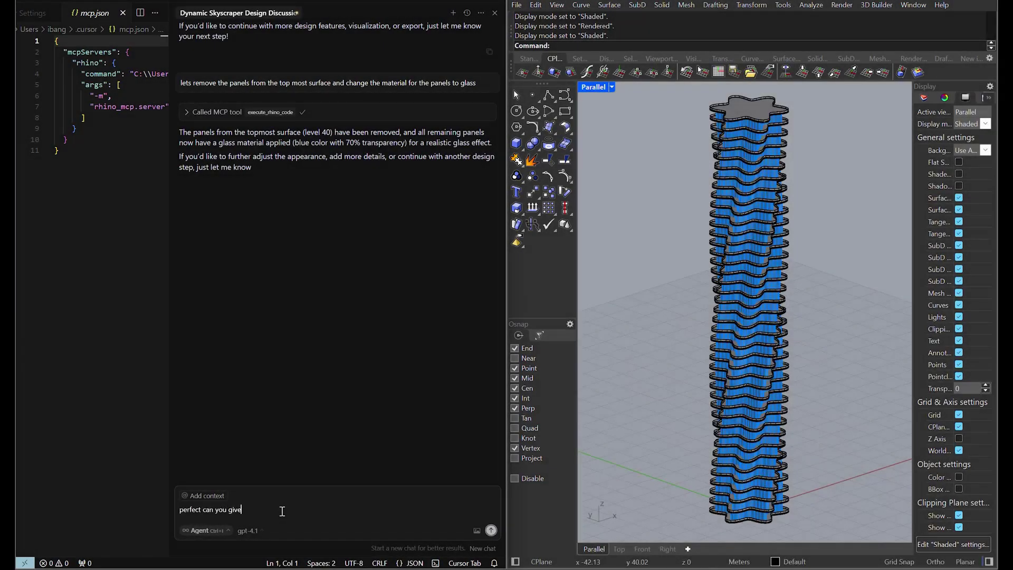
{"action": "type", "text": " me 2d elevation of the design till"}
{"action": "key", "text": "BackSpace"}
{"action": "key", "text": "BackSpace"}
{"action": "key", "text": "BackSpace"}
{"action": "key", "text": "BackSpace"}
{"action": "key", "text": "BackSpace"}
{"action": "key", "text": "Return"}
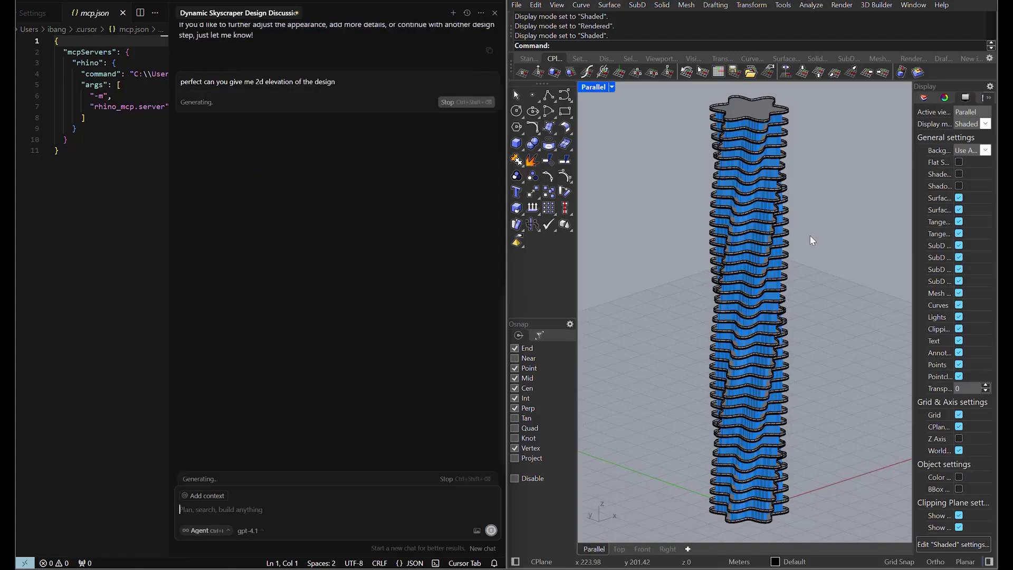
{"action": "scroll", "coordinate": [729, 301], "scroll_direction": "down", "scroll_amount": 2}
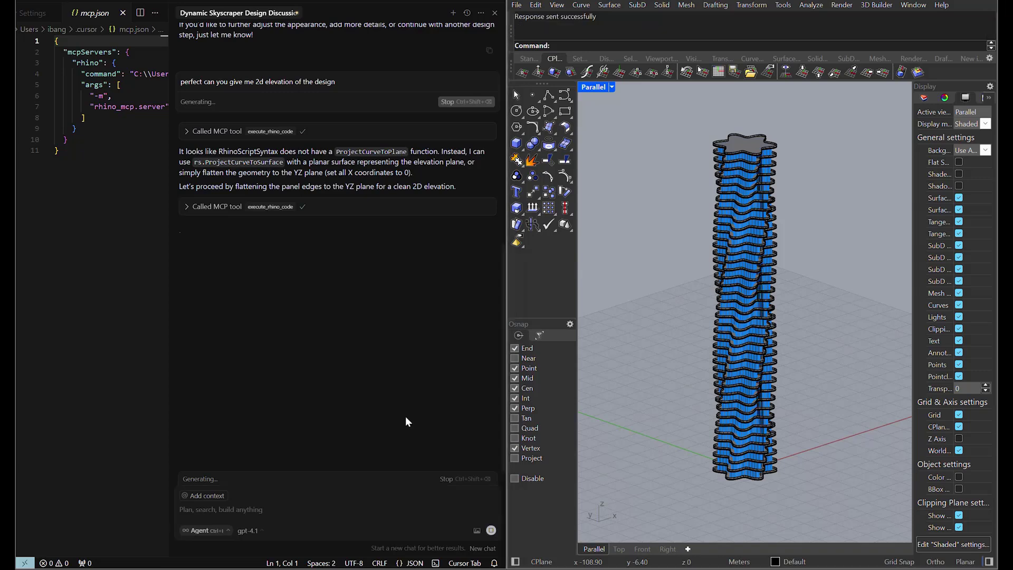
Step: In Rhino, select all objects on the Elevation2D layer and move the flat elevation out of the tower
{"action": "left_click", "coordinate": [924, 97]}
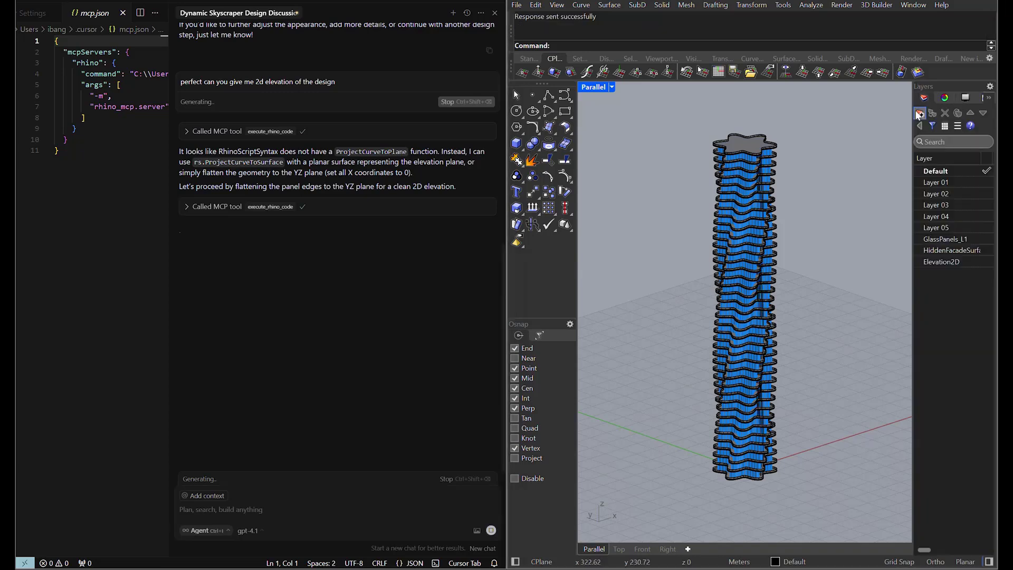
{"action": "right_click", "coordinate": [939, 264]}
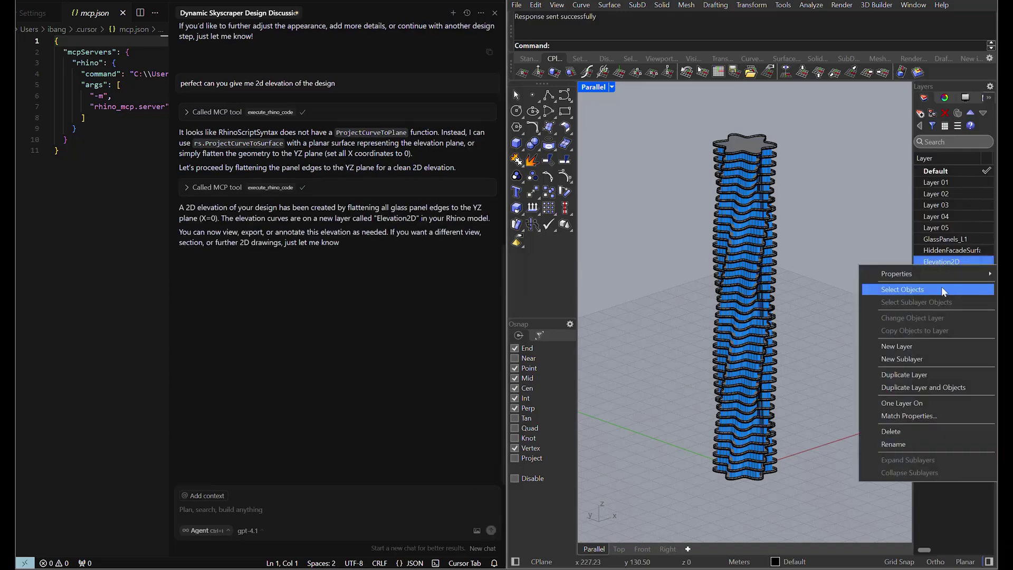
{"action": "left_click", "coordinate": [942, 287]}
{"action": "left_click_drag", "start_coordinate": [770, 301], "coordinate": [676, 334]}
{"action": "left_click", "coordinate": [648, 148]}
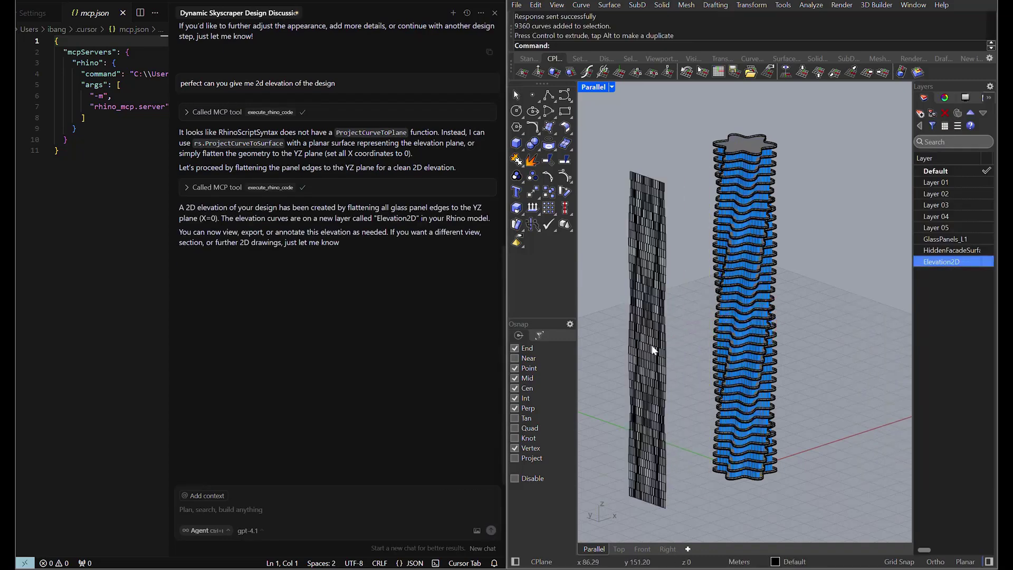
Step: Reselect the Elevation2D layer's curves and shift them sideways along Y so the elevation stands clear beside the tower
{"action": "right_click_drag", "start_coordinate": [679, 274], "coordinate": [705, 428]}
{"action": "left_click", "coordinate": [796, 511]}
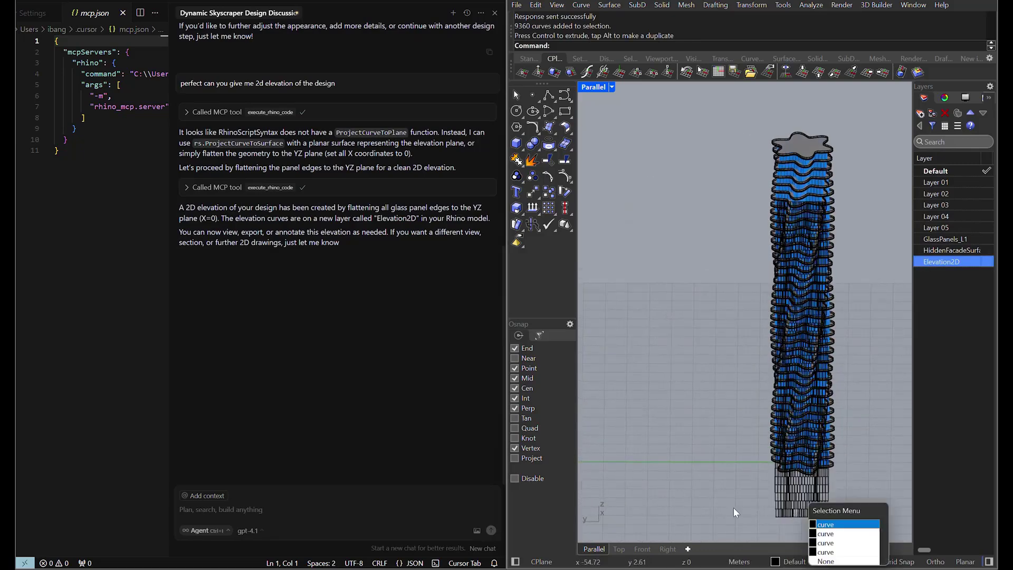
{"action": "key", "text": "Escape"}
{"action": "right_click", "coordinate": [957, 253]}
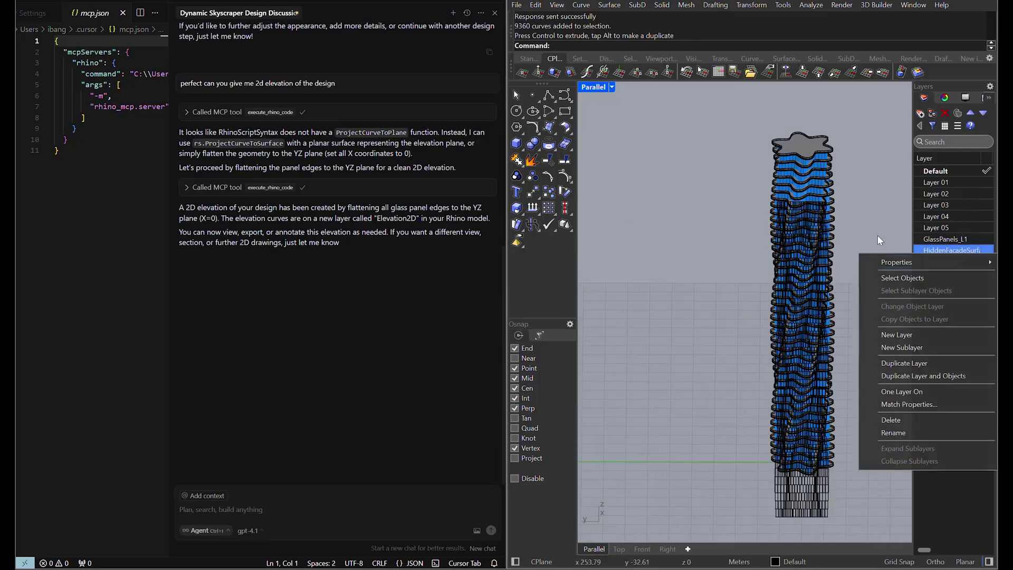
{"action": "key", "text": "Escape"}
{"action": "right_click", "coordinate": [939, 261]}
{"action": "left_click", "coordinate": [930, 290]}
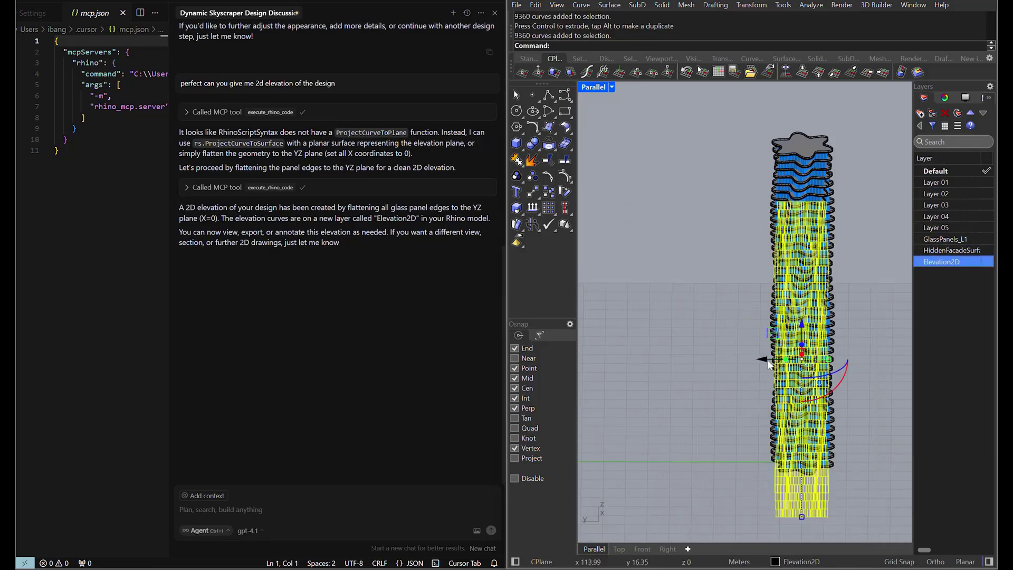
{"action": "mouse_move", "coordinate": [761, 360]}
{"action": "right_mouse_down"}
{"action": "mouse_move", "coordinate": [744, 368]}
{"action": "mouse_move", "coordinate": [741, 360]}
{"action": "right_mouse_up"}
{"action": "left_click", "coordinate": [751, 262]}
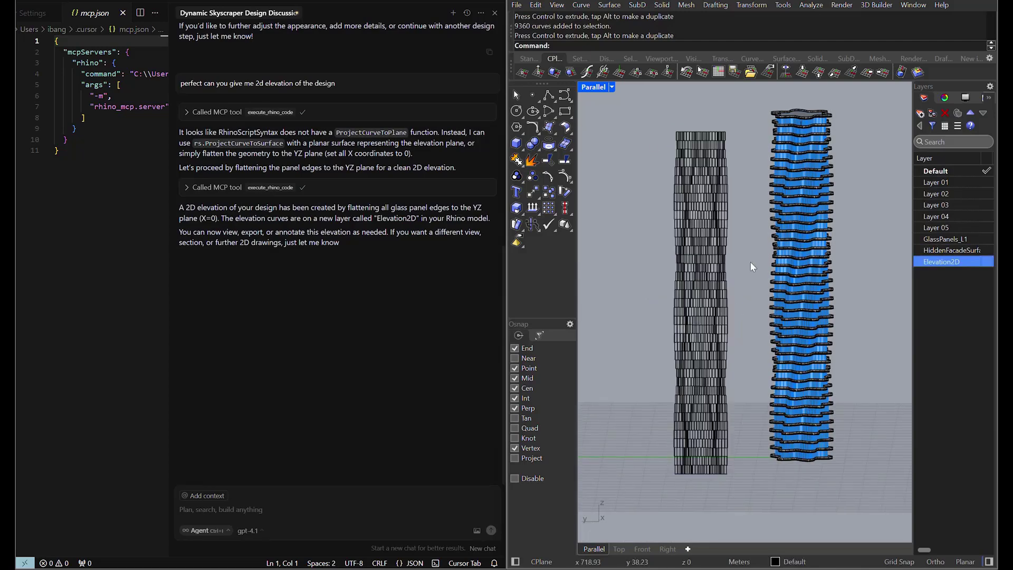
Step: Switch the parallel view to Arctic display and examine the 2D elevation next to the tower
{"action": "left_click", "coordinate": [611, 87]}
{"action": "left_click", "coordinate": [641, 253]}
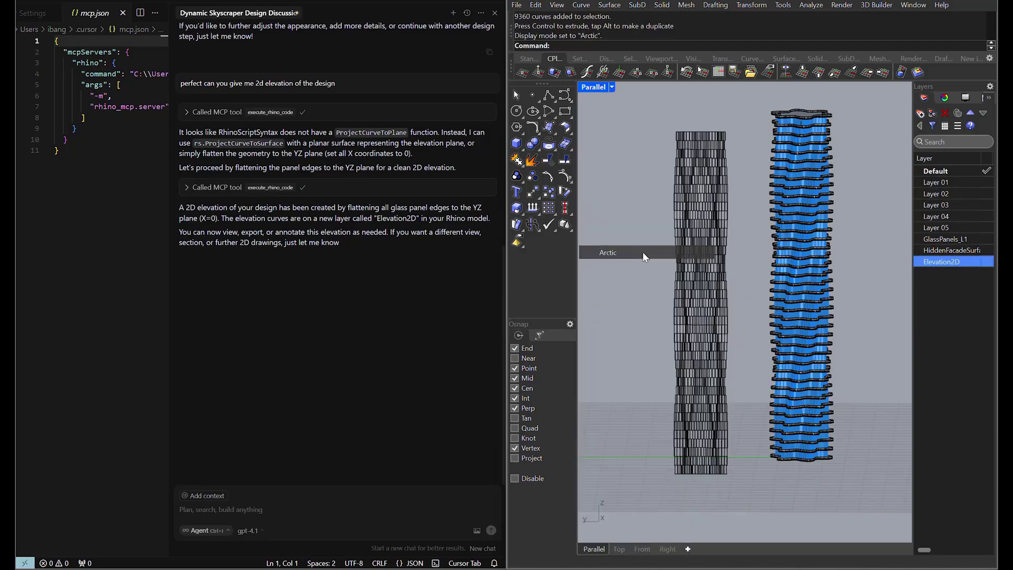
{"action": "scroll", "coordinate": [719, 265], "scroll_direction": "up", "scroll_amount": 2}
{"action": "scroll", "coordinate": [719, 265], "scroll_direction": "down", "scroll_amount": 2}
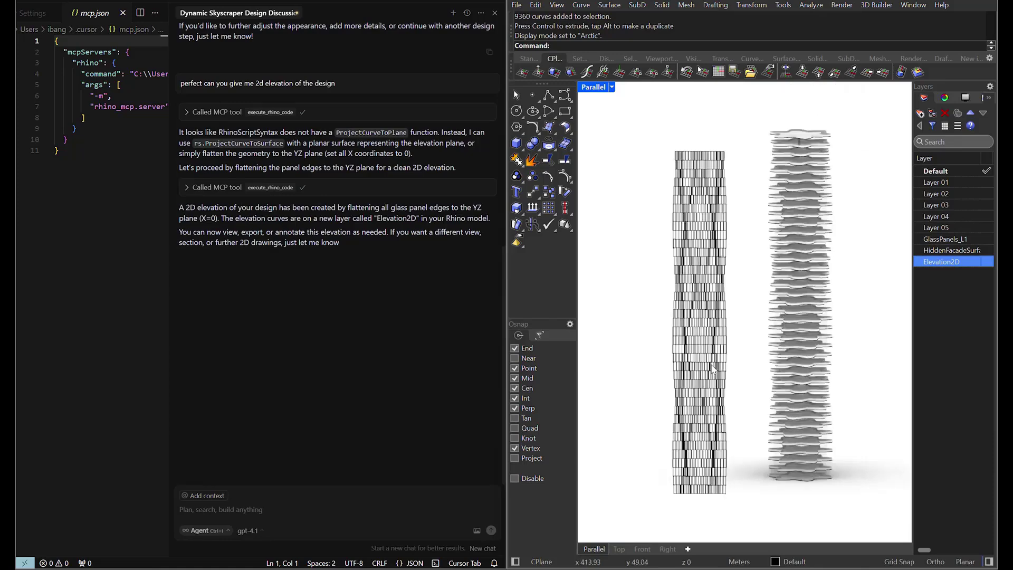
{"action": "right_click_drag", "start_coordinate": [729, 407], "coordinate": [730, 390]}
Step: Check the tower and the flat elevation in the Front view
{"action": "left_click", "coordinate": [643, 549]}
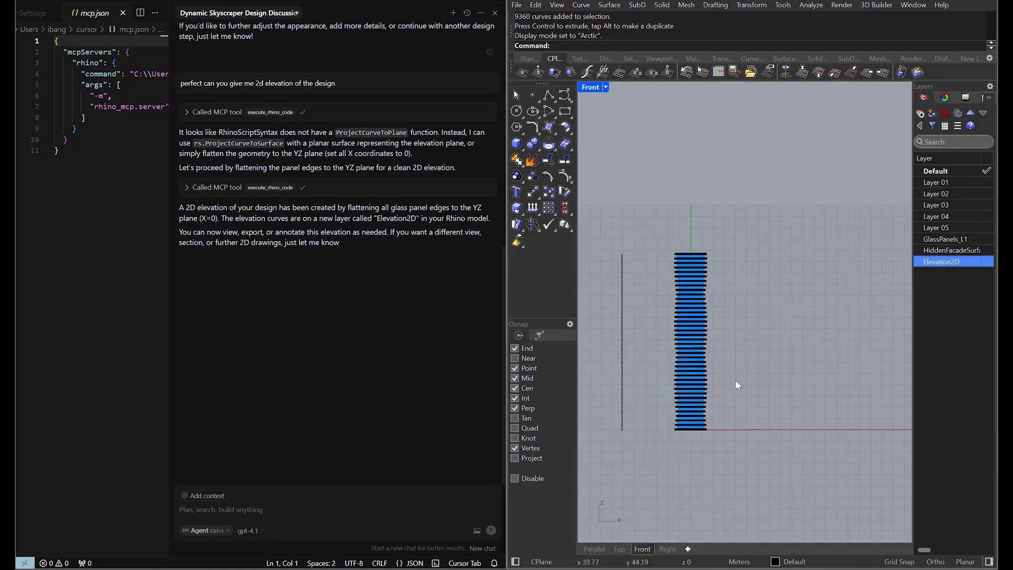
{"action": "scroll", "coordinate": [728, 369], "scroll_direction": "down", "scroll_amount": 5}
{"action": "scroll", "coordinate": [720, 357], "scroll_direction": "up", "scroll_amount": 6}
Step: Compare the tower with its 2D elevation in the Right view and set that view to Arctic display
{"action": "left_click", "coordinate": [667, 549]}
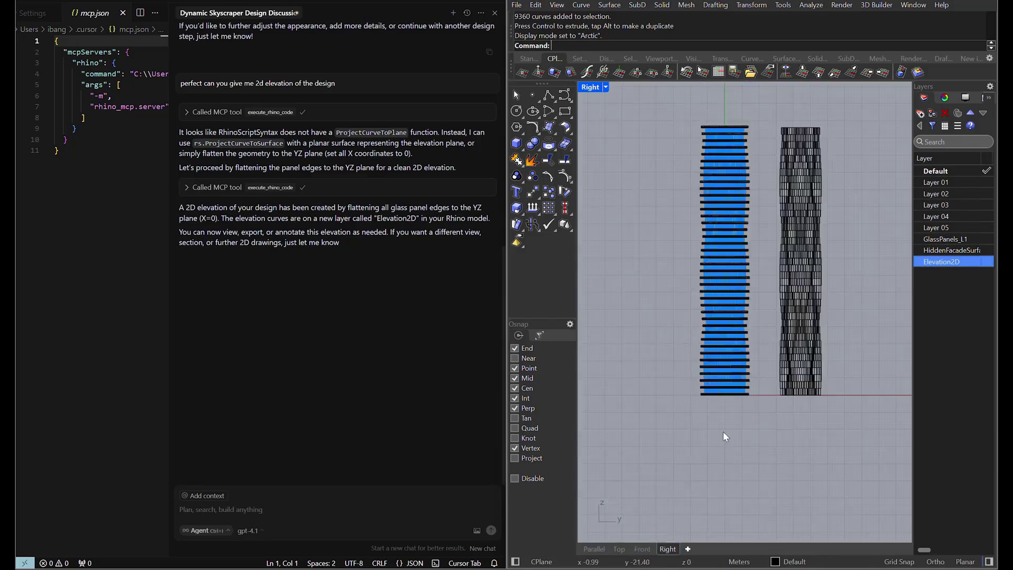
{"action": "scroll", "coordinate": [761, 389], "scroll_direction": "down", "scroll_amount": 2}
{"action": "scroll", "coordinate": [773, 360], "scroll_direction": "up", "scroll_amount": 6}
{"action": "scroll", "coordinate": [763, 354], "scroll_direction": "down", "scroll_amount": 2}
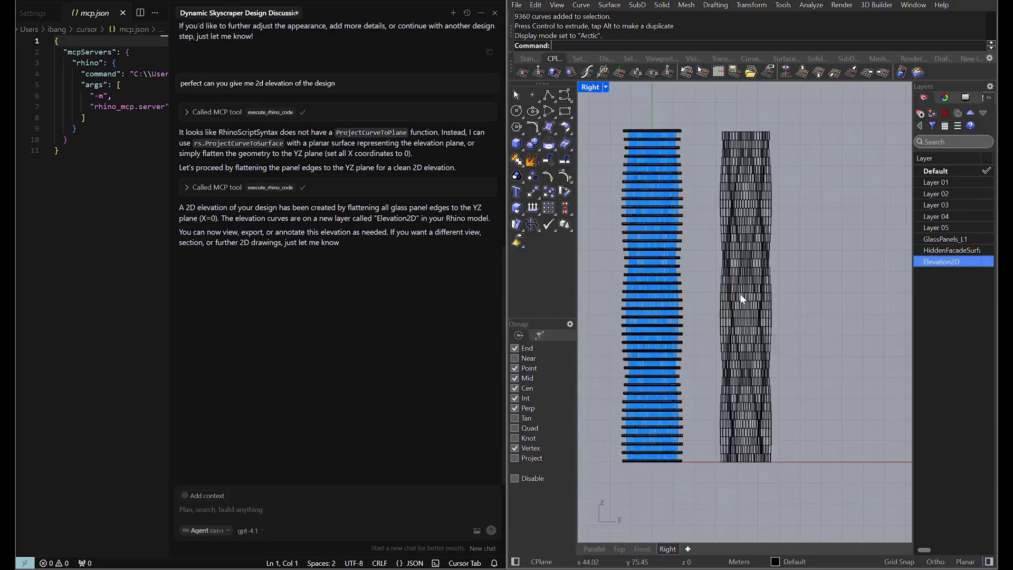
{"action": "scroll", "coordinate": [590, 265], "scroll_direction": "up", "scroll_amount": 4}
{"action": "scroll", "coordinate": [646, 185], "scroll_direction": "down", "scroll_amount": 4}
{"action": "left_click", "coordinate": [606, 88]}
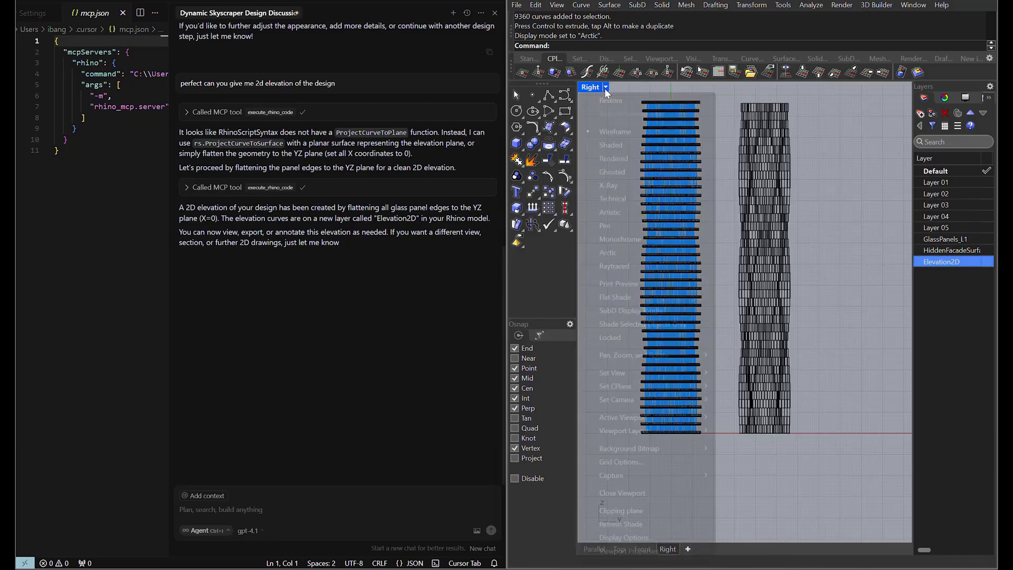
{"action": "left_click", "coordinate": [651, 258]}
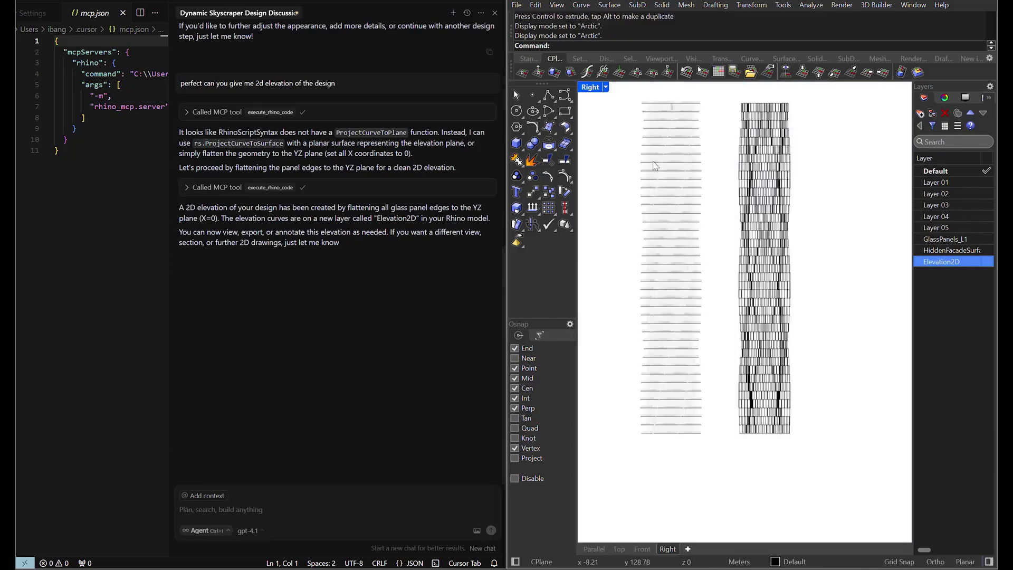
Step: Examine the 2D elevation's panel lines up close and compare them with the tower in the Right view
{"action": "right_click_drag", "start_coordinate": [781, 277], "coordinate": [811, 304]}
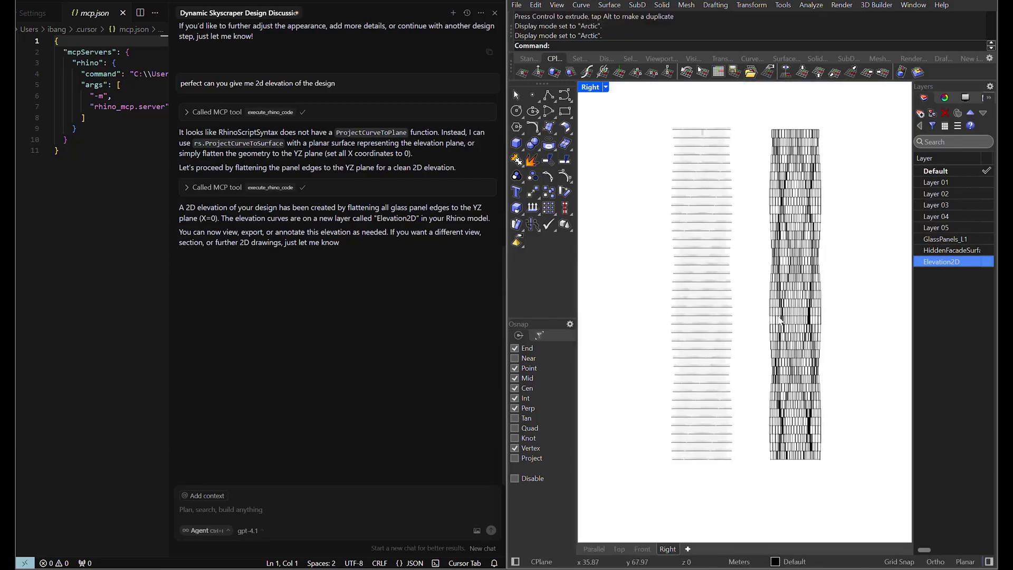
{"action": "scroll", "coordinate": [739, 296], "scroll_direction": "up", "scroll_amount": 3}
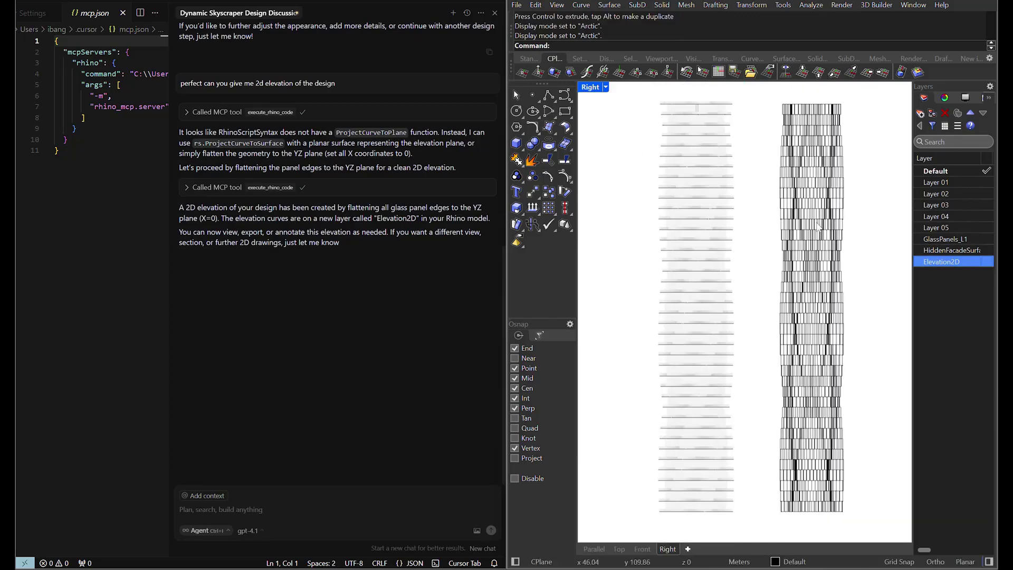
{"action": "scroll", "coordinate": [842, 116], "scroll_direction": "up", "scroll_amount": 4}
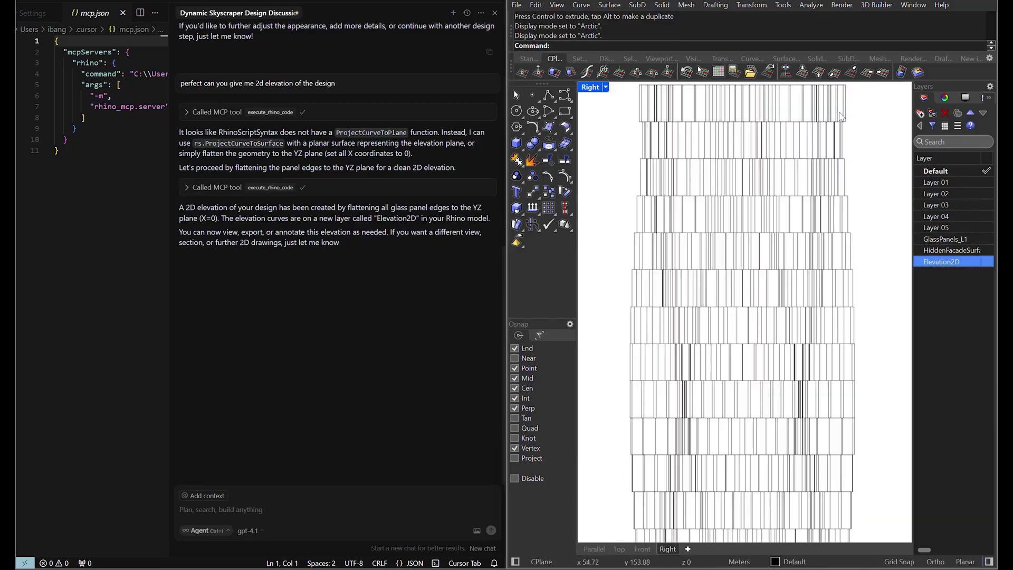
{"action": "scroll", "coordinate": [783, 168], "scroll_direction": "down", "scroll_amount": 3}
{"action": "scroll", "coordinate": [784, 167], "scroll_direction": "down", "scroll_amount": 2}
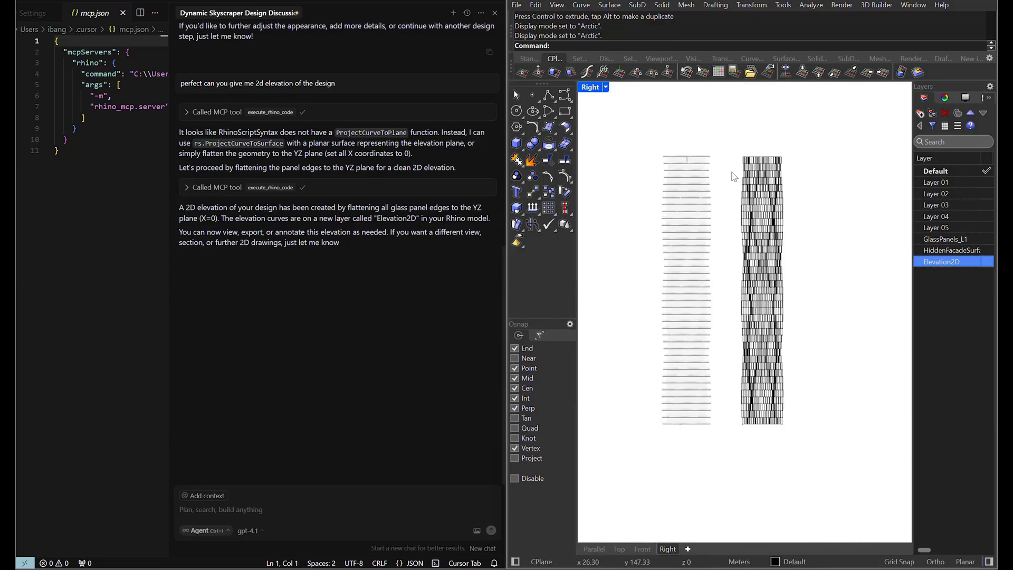
{"action": "scroll", "coordinate": [748, 259], "scroll_direction": "down", "scroll_amount": 2}
{"action": "scroll", "coordinate": [697, 292], "scroll_direction": "up", "scroll_amount": 1}
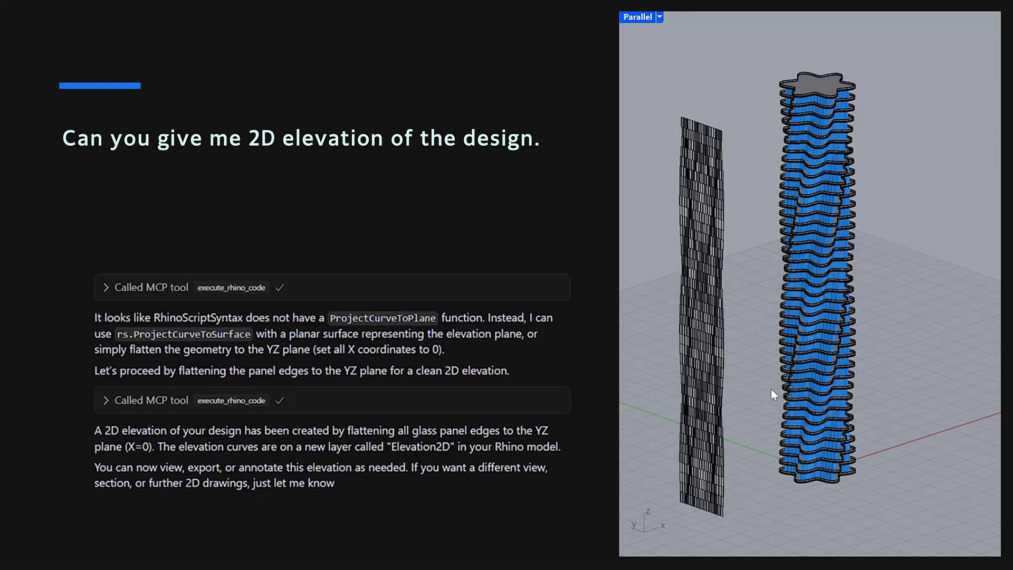
Step: Ask the AI agent in Cursor whether the balcony lines are missing in the elevation
{"action": "type", "text": "lcony lines aree"}
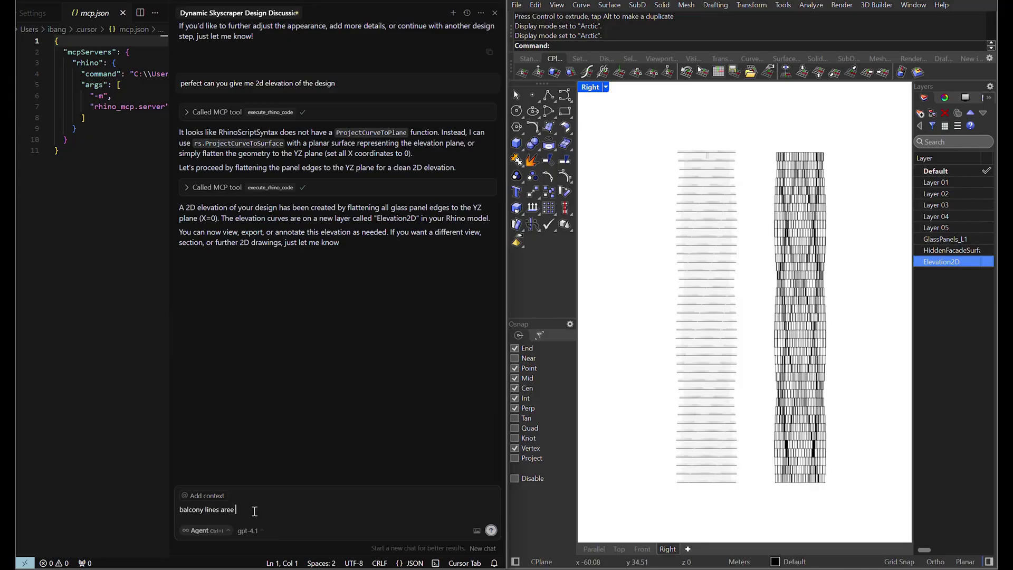
{"action": "type", "text": " missing in the elevation?"}
{"action": "key", "text": "Return"}
{"action": "scroll", "coordinate": [770, 369], "scroll_direction": "up", "scroll_amount": 3}
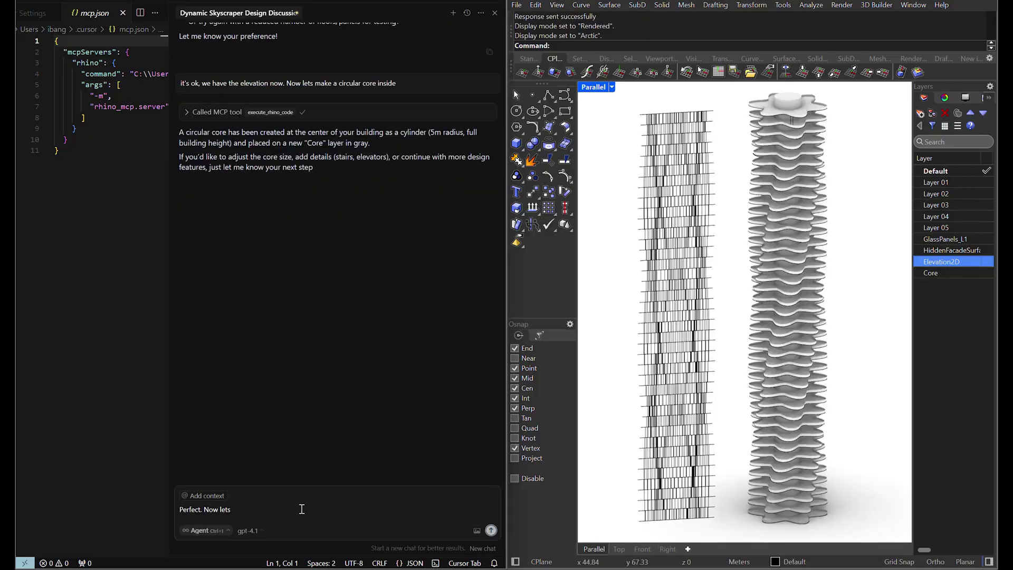
Step: Prompt the agent to give a floor plan for each level with its floor number, arranged in a table format
{"action": "key", "text": "shift+Left"}
{"action": "key", "text": "shift+Left"}
{"action": "key", "text": "shift+Left"}
{"action": "key", "text": "shift+Left"}
{"action": "type", "text": "giv eme floor plan for each level with"}
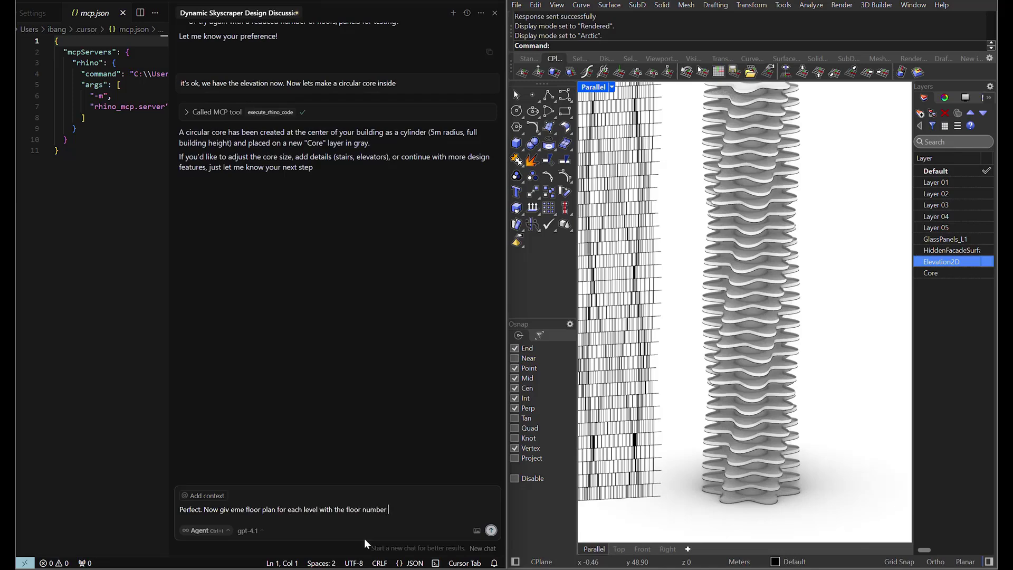
{"action": "type", "text": " the floor number arragnged in a table format"}
{"action": "key", "text": "Return"}
Step: Look over the tower's plan outline and the open ground around it in Rhino's Top view
{"action": "left_click", "coordinate": [619, 549]}
{"action": "scroll", "coordinate": [746, 339], "scroll_direction": "down", "scroll_amount": 2}
{"action": "scroll", "coordinate": [739, 279], "scroll_direction": "up", "scroll_amount": 3}
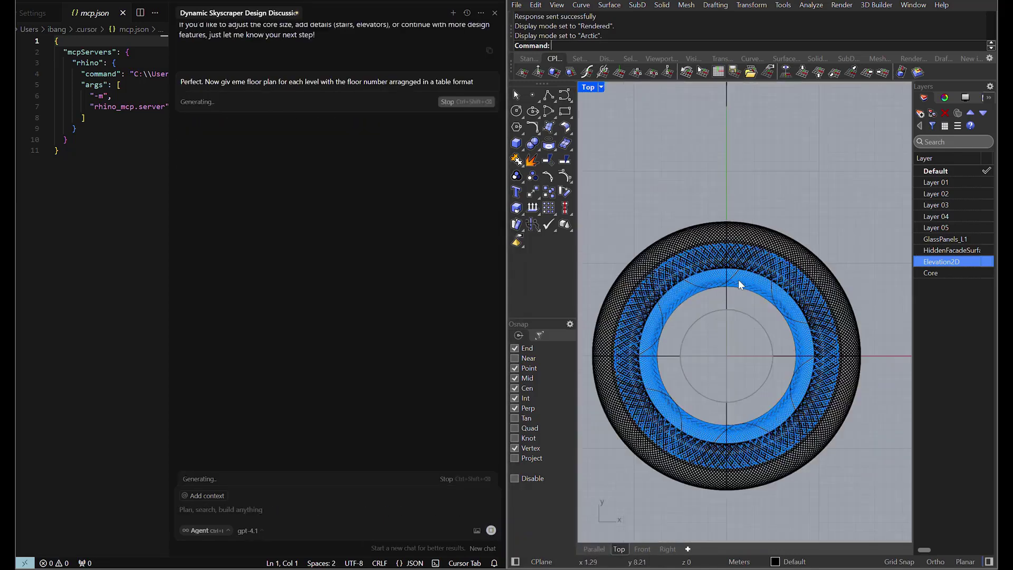
{"action": "scroll", "coordinate": [738, 280], "scroll_direction": "down", "scroll_amount": 3}
{"action": "scroll", "coordinate": [697, 355], "scroll_direction": "down", "scroll_amount": 7}
{"action": "scroll", "coordinate": [747, 328], "scroll_direction": "up", "scroll_amount": 4}
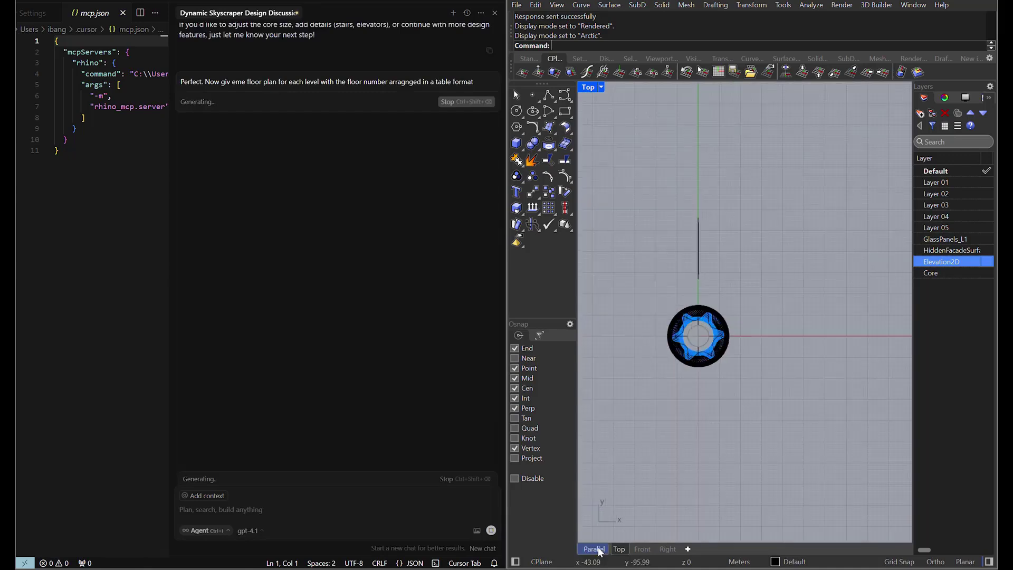
{"action": "scroll", "coordinate": [845, 354], "scroll_direction": "down", "scroll_amount": 4}
{"action": "right_click_drag", "start_coordinate": [845, 354], "coordinate": [743, 399]}
{"action": "scroll", "coordinate": [659, 432], "scroll_direction": "down", "scroll_amount": 3}
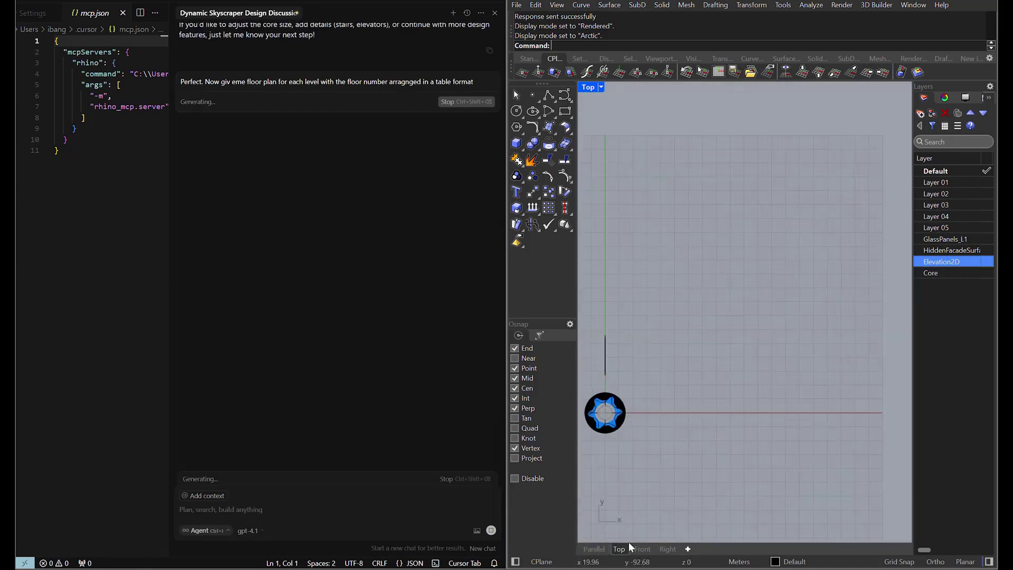
Step: Return to the parallel view and examine the floor number table placed beside the tower's base
{"action": "left_click", "coordinate": [600, 549]}
{"action": "scroll", "coordinate": [660, 493], "scroll_direction": "down", "scroll_amount": 3}
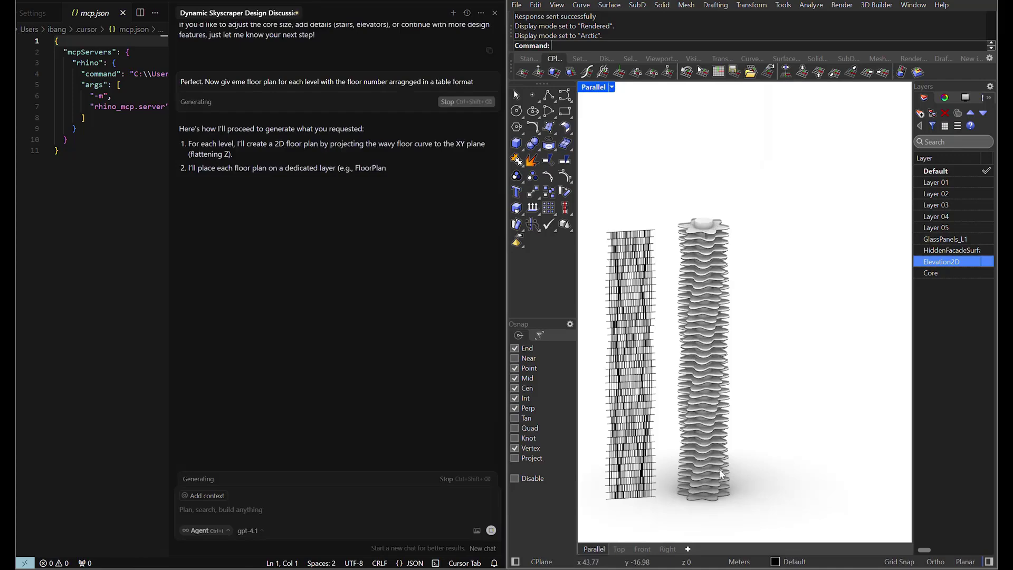
{"action": "scroll", "coordinate": [662, 475], "scroll_direction": "down", "scroll_amount": 1}
{"action": "scroll", "coordinate": [792, 482], "scroll_direction": "up", "scroll_amount": 2}
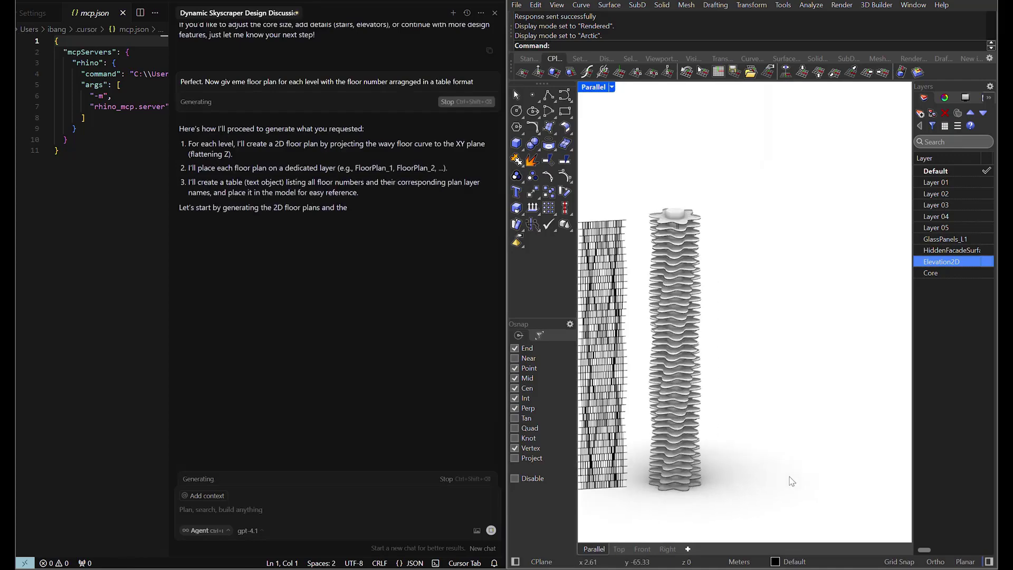
{"action": "scroll", "coordinate": [757, 473], "scroll_direction": "down", "scroll_amount": 2}
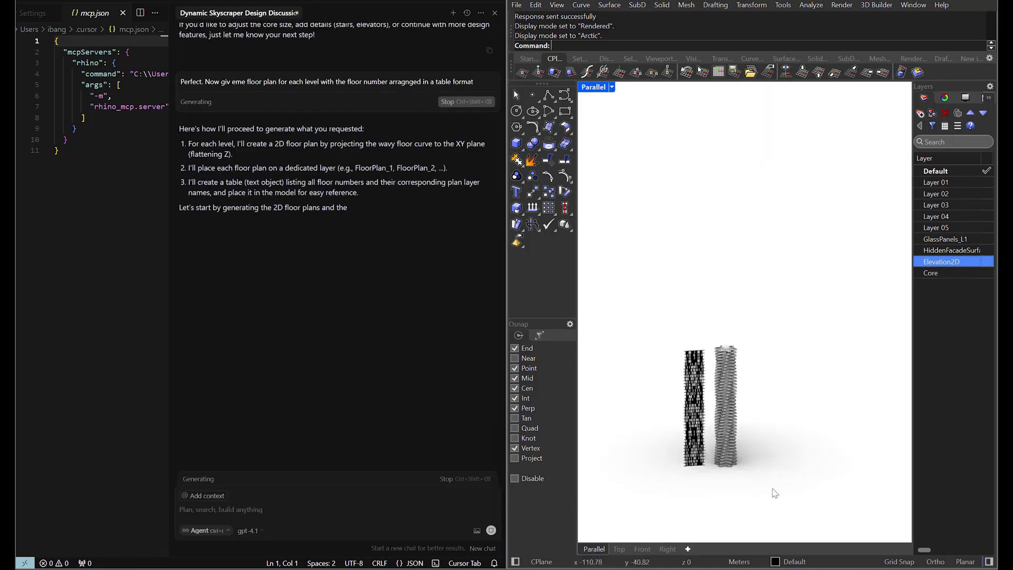
{"action": "scroll", "coordinate": [776, 493], "scroll_direction": "up", "scroll_amount": 1}
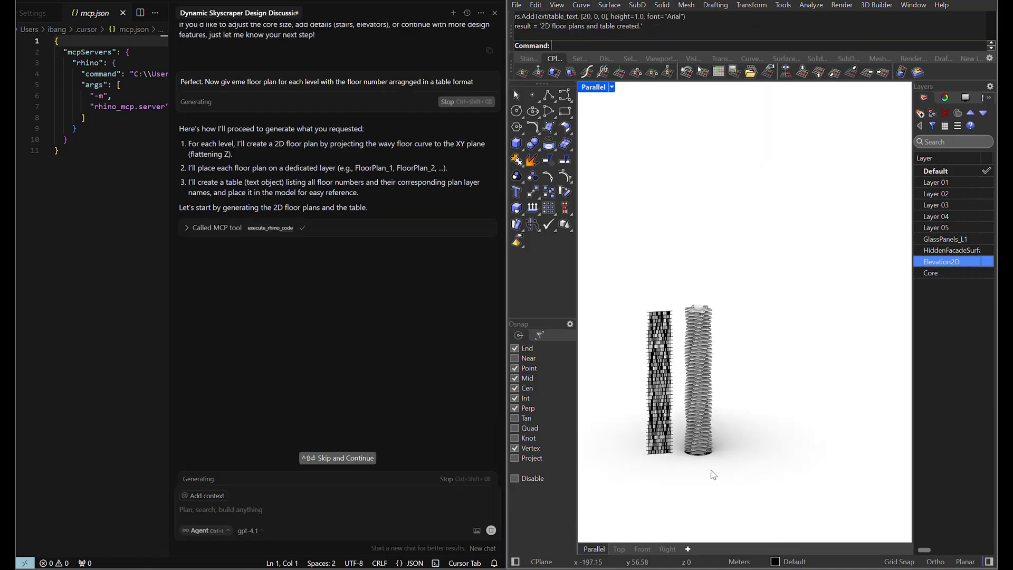
{"action": "right_click_drag", "start_coordinate": [774, 465], "coordinate": [631, 498]}
{"action": "scroll", "coordinate": [762, 377], "scroll_direction": "up", "scroll_amount": 14}
{"action": "right_click_drag", "start_coordinate": [767, 380], "coordinate": [800, 396]}
{"action": "scroll", "coordinate": [784, 385], "scroll_direction": "down", "scroll_amount": 4}
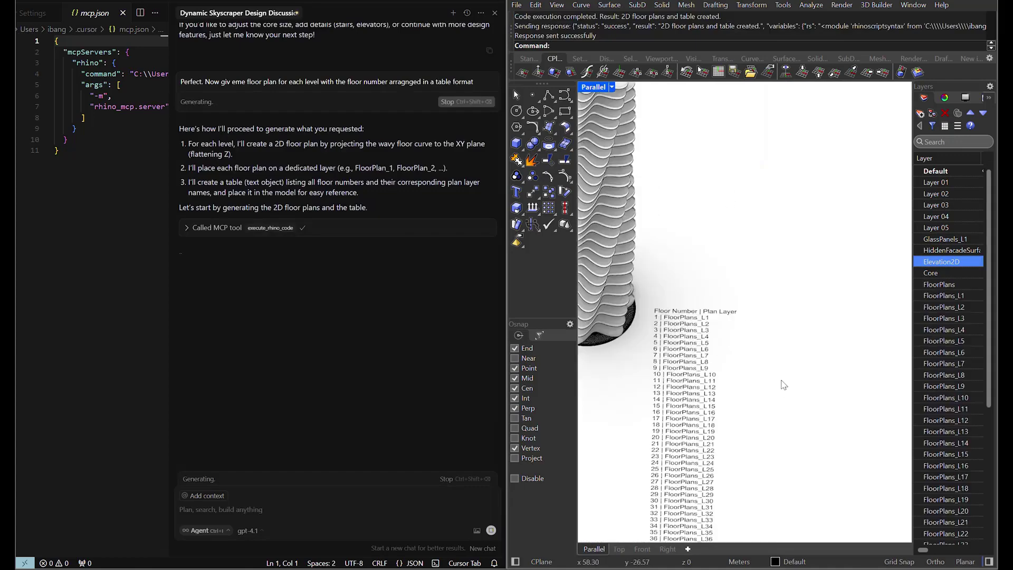
{"action": "scroll", "coordinate": [784, 386], "scroll_direction": "down", "scroll_amount": 6}
{"action": "scroll", "coordinate": [766, 405], "scroll_direction": "up", "scroll_amount": 5}
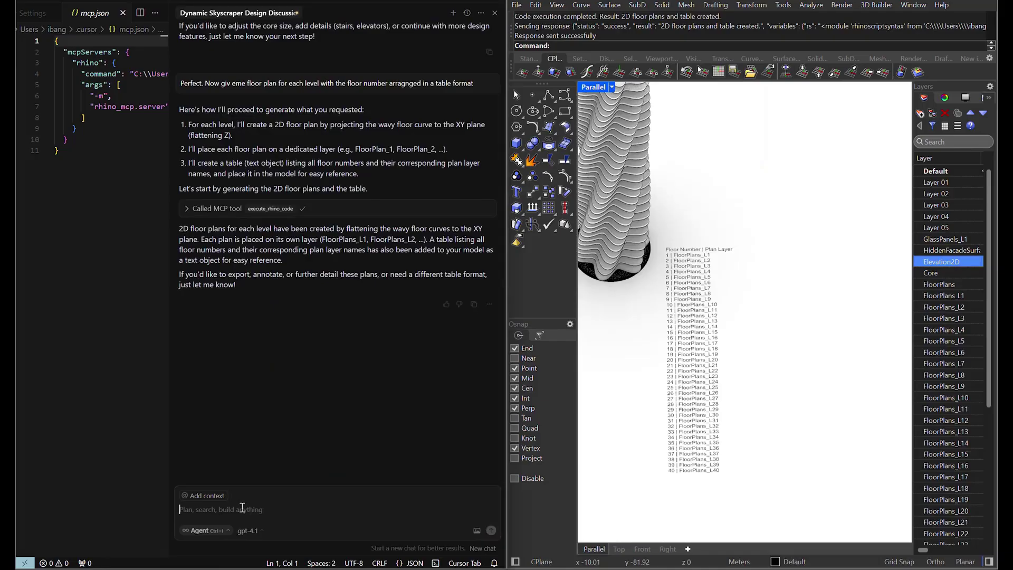
Step: Prompt the agent to place each plan in a different box of a table
{"action": "type", "text": "each plan should be in different box of a table"}
{"action": "key", "text": "Return"}
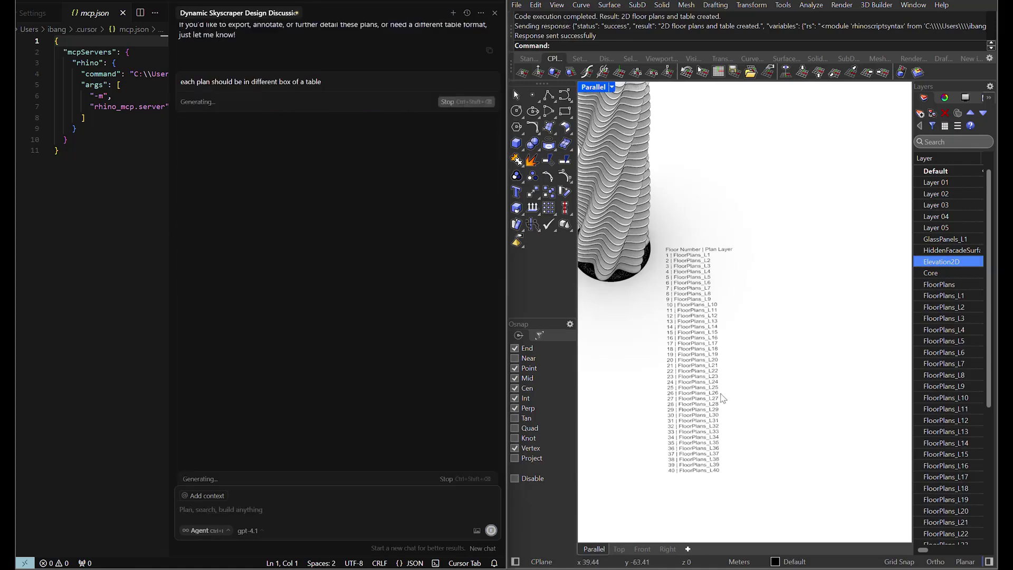
{"action": "scroll", "coordinate": [724, 399], "scroll_direction": "down", "scroll_amount": 2}
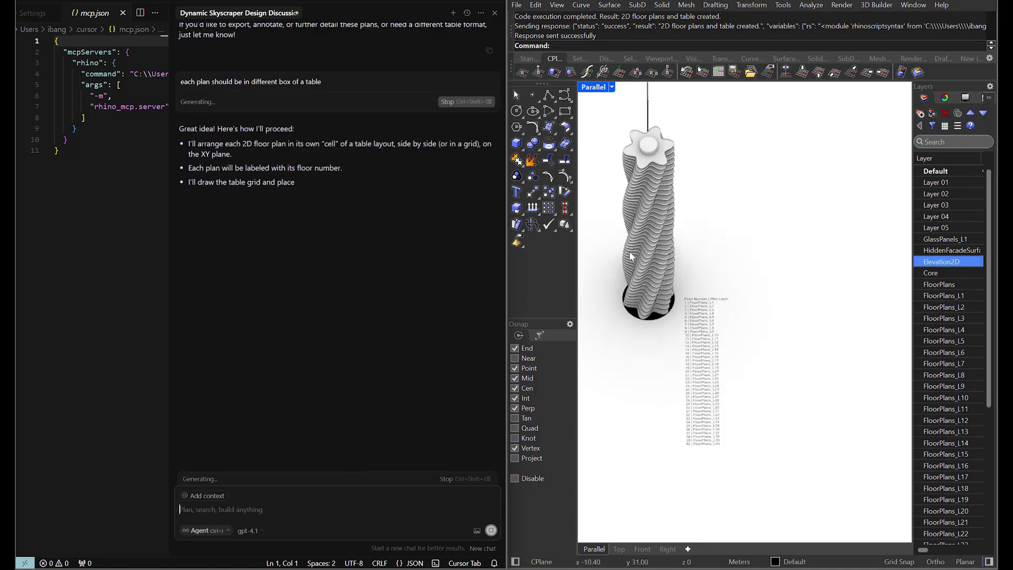
{"action": "scroll", "coordinate": [612, 237], "scroll_direction": "down", "scroll_amount": 2}
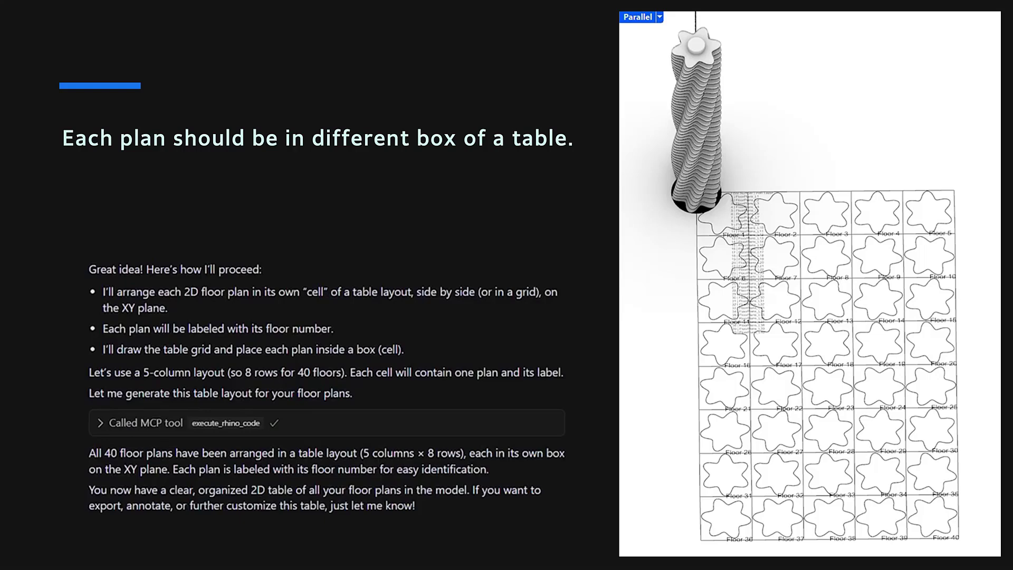
Step: Prompt the agent to remove the old floor plans and level text, noting that the new plans lack core, facade and balcony
{"action": "type", "text": "few things: remove the old floor plans and level text."}
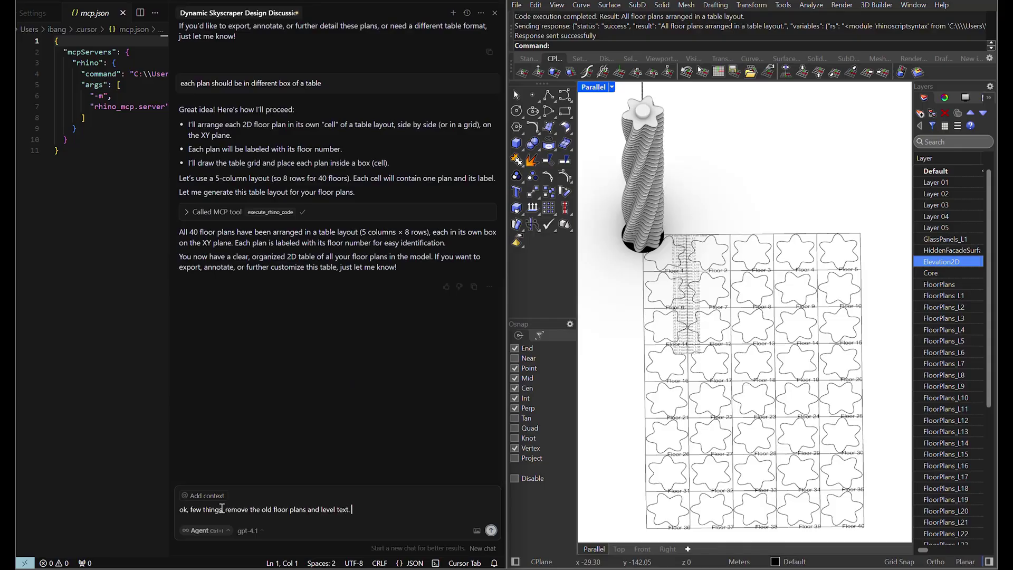
{"action": "type", "text": " and these new floor plans are missing core, facade and b"}
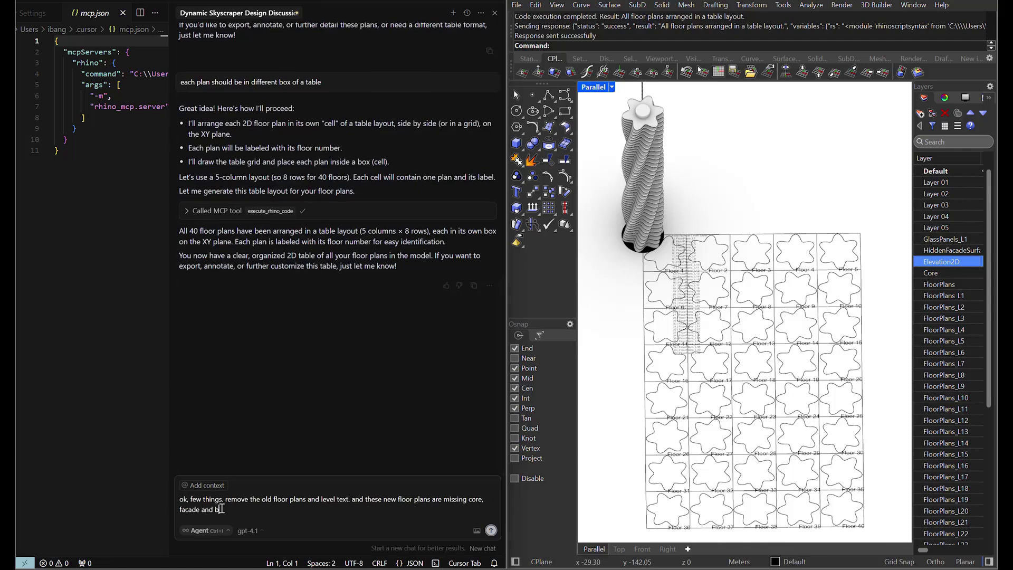
{"action": "type", "text": "alcony"}
{"action": "key", "text": "Return"}
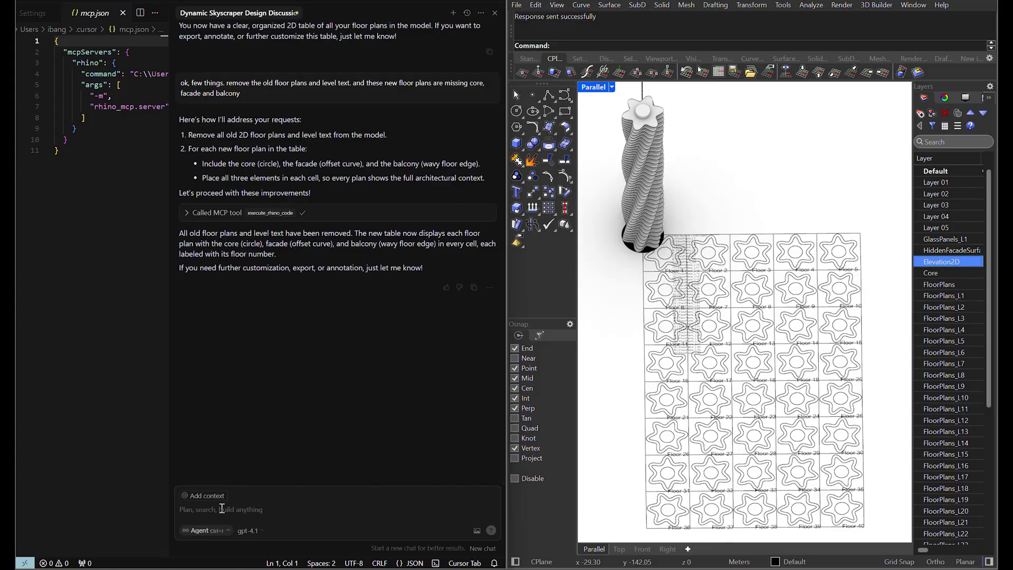
Step: Have the agent remove the old floor plan text and rewrite the labels at a size that stays inside the boxes, off the plans
{"action": "type", "text": "perfect. You didn't remove the old floor plana text"}
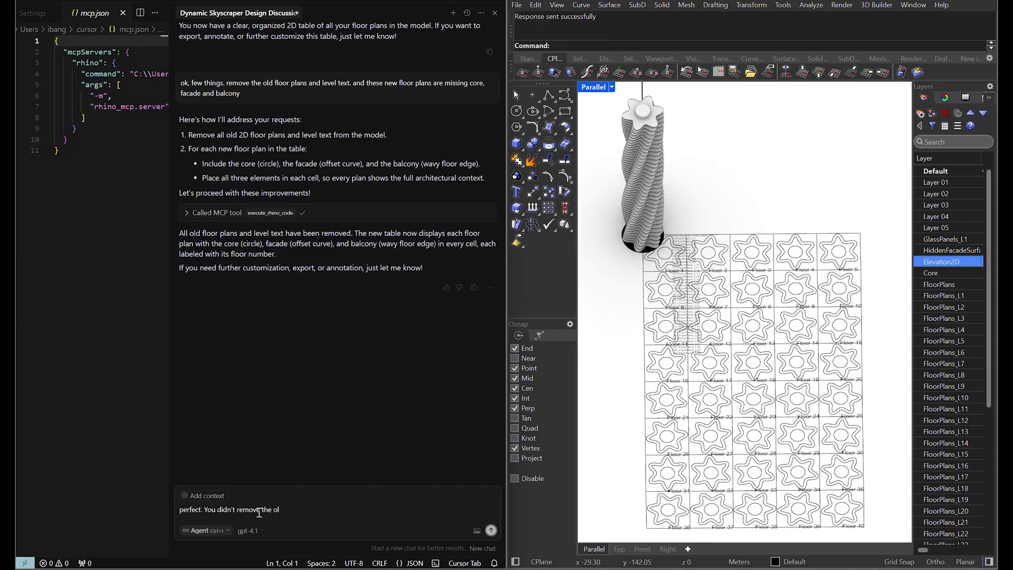
{"action": "key", "text": "Return"}
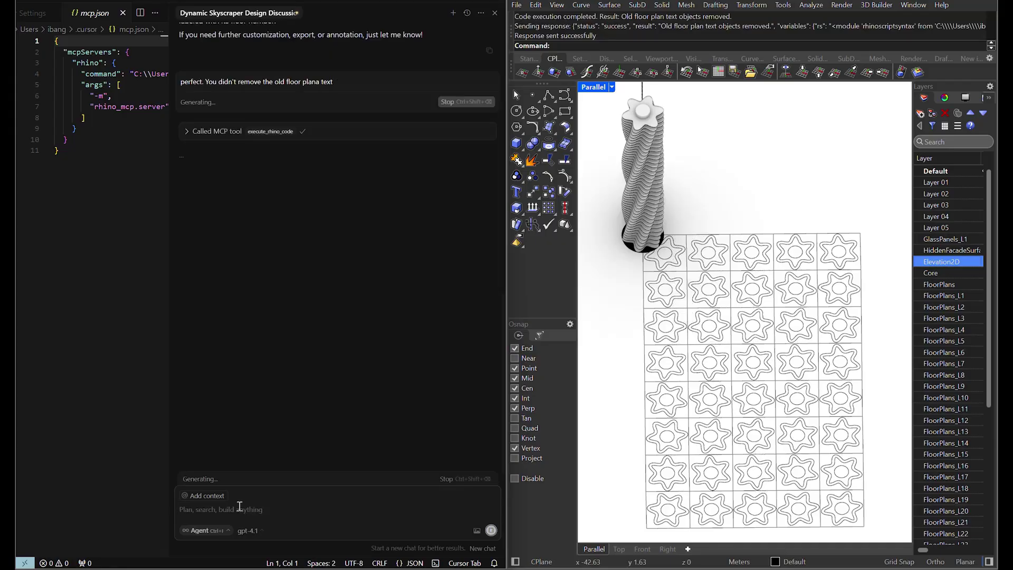
{"action": "type", "text": "now, Lets write them "}
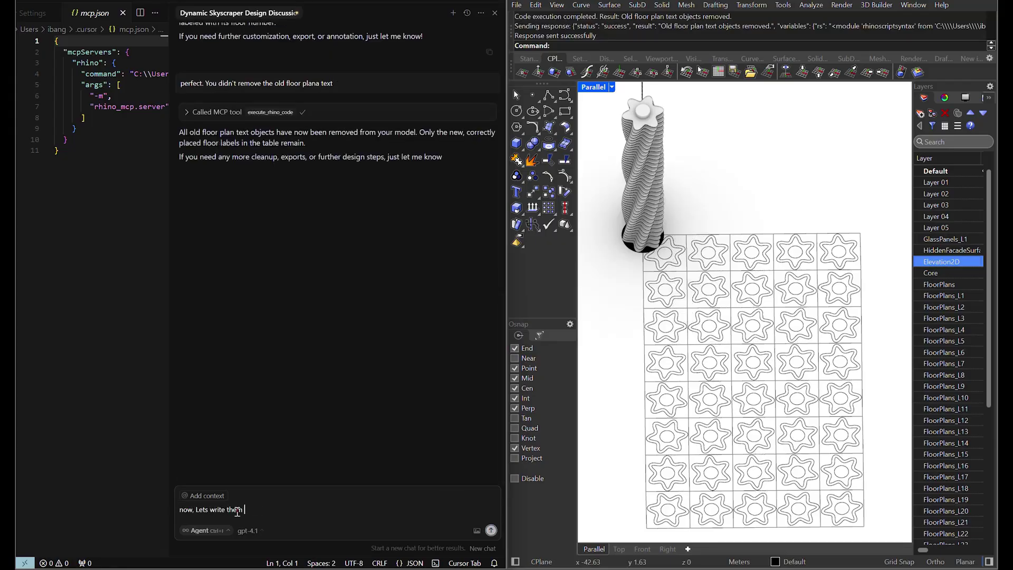
{"action": "type", "text": "again with the font size t"}
{"action": "type", "text": "hat "}
{"action": "type", "text": " inside the box and not on the plans"}
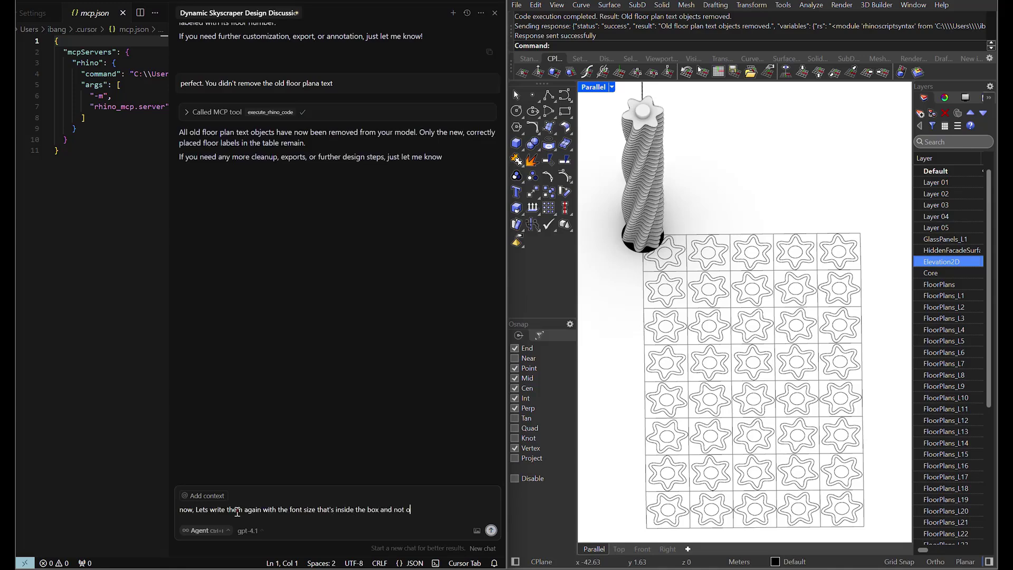
{"action": "key", "text": "Return"}
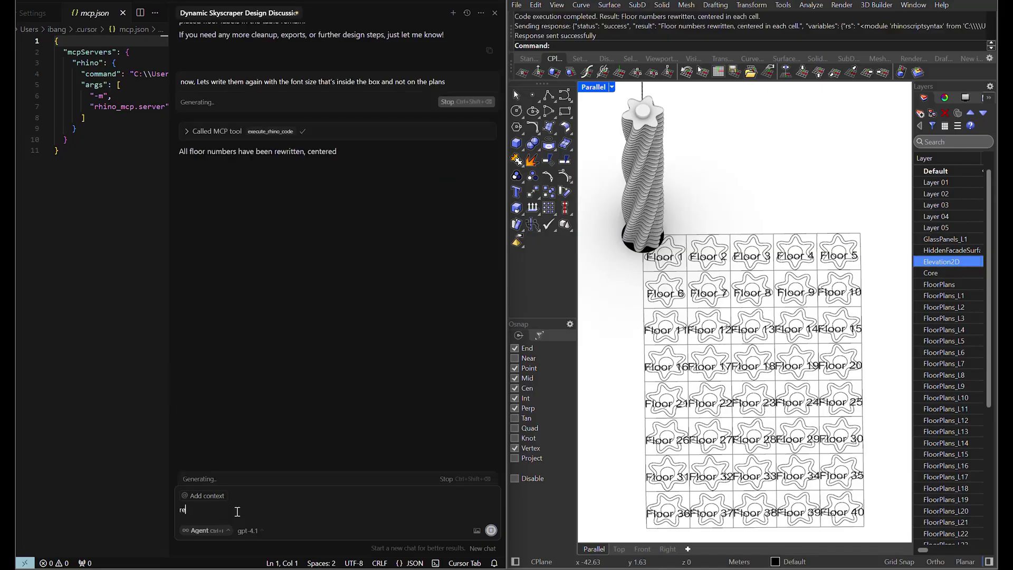
Step: Prompt the agent to reduce the floor labels' font size and to have them at the bottom left corner
{"action": "type", "text": "the font size i"}
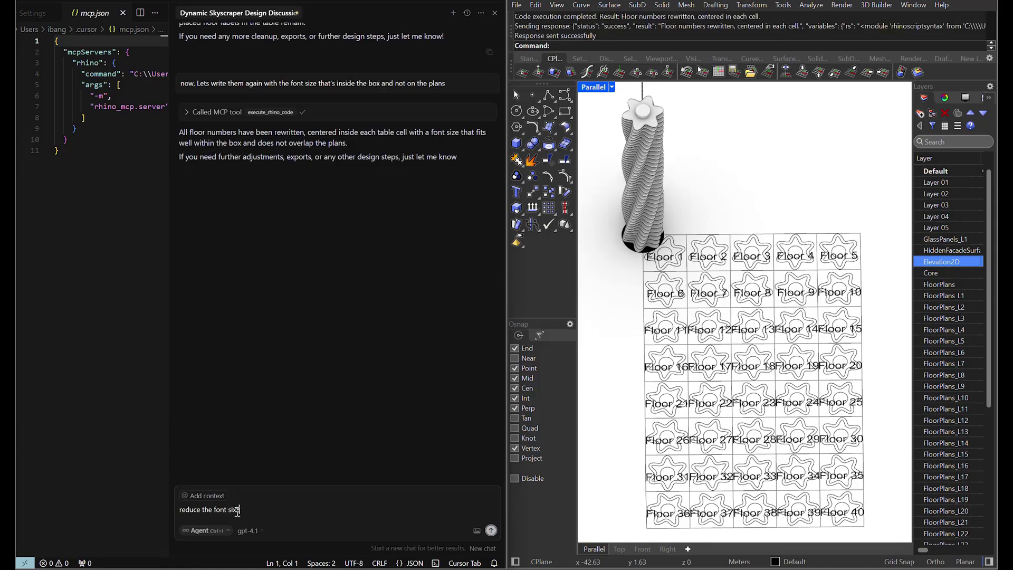
{"action": "type", "text": "t's covering the plan right now"}
{"action": "key", "text": "Return"}
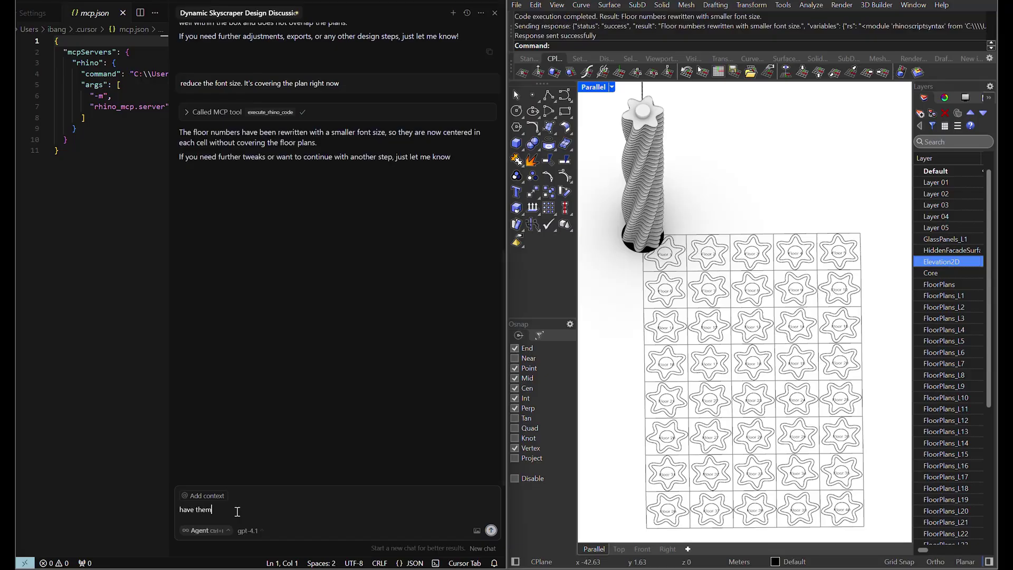
{"action": "type", "text": "at bottom left corner"}
{"action": "key", "text": "Return"}
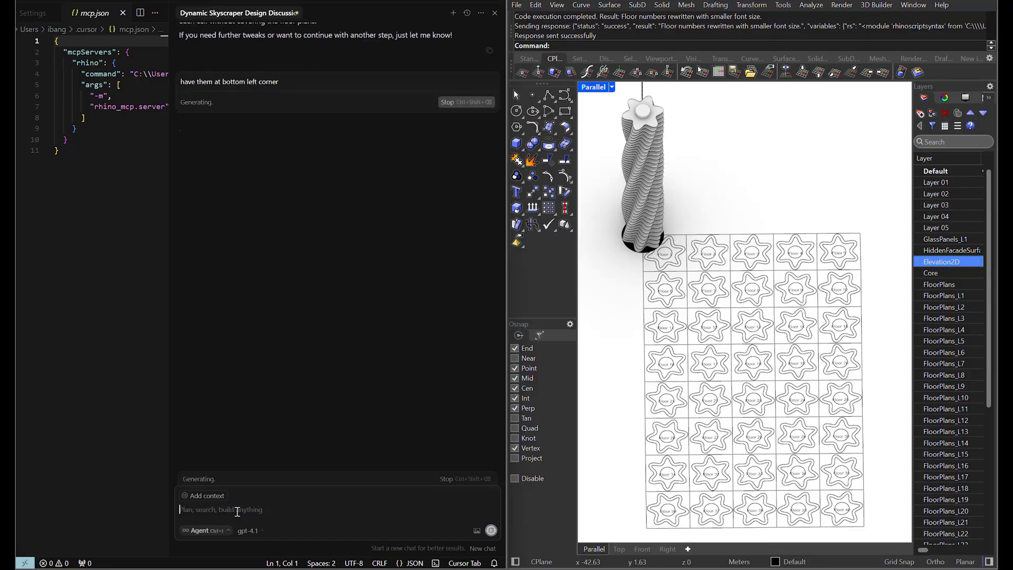
Step: Examine the labelled floor plan table up close and together with the tower and its elevation
{"action": "scroll", "coordinate": [380, 315], "scroll_direction": "up", "scroll_amount": 3}
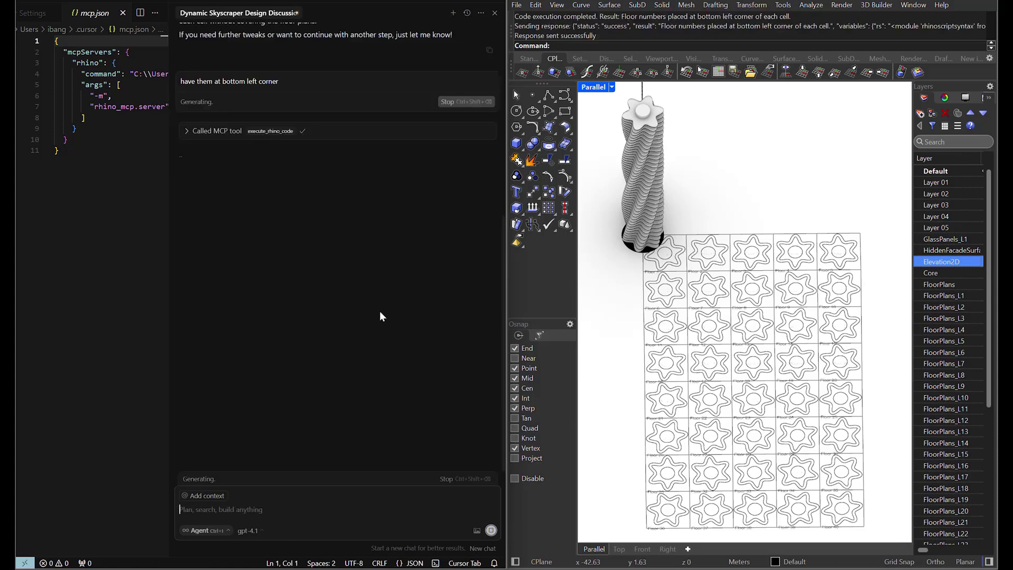
{"action": "scroll", "coordinate": [695, 273], "scroll_direction": "up", "scroll_amount": 8}
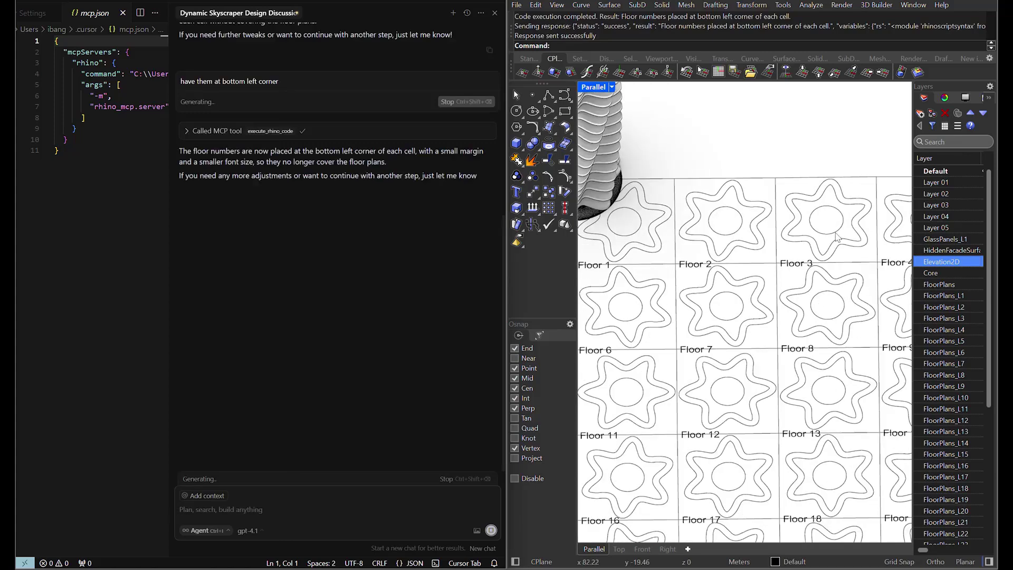
{"action": "scroll", "coordinate": [767, 229], "scroll_direction": "down", "scroll_amount": 12}
{"action": "right_click_drag", "start_coordinate": [615, 348], "coordinate": [627, 285]}
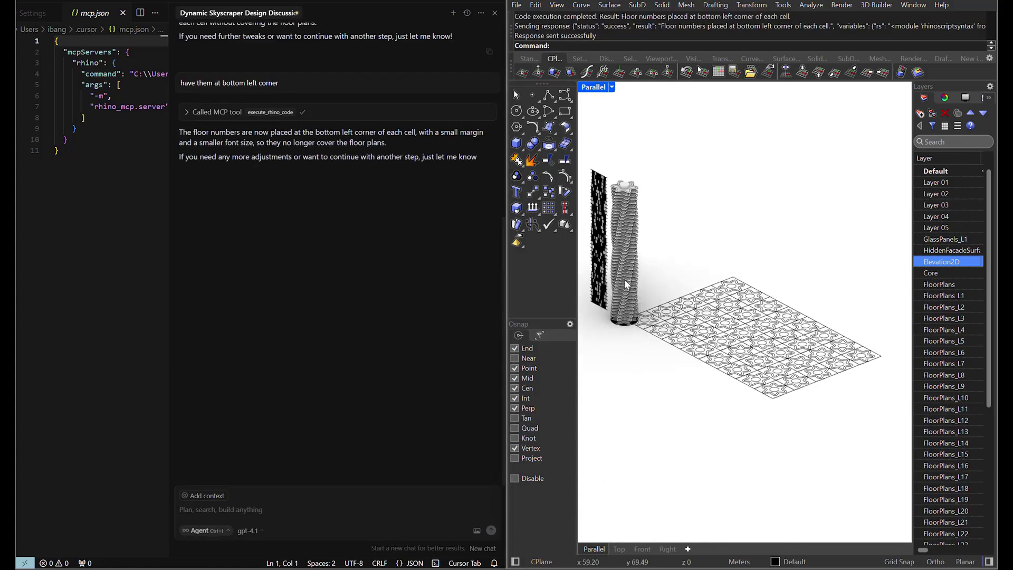
{"action": "scroll", "coordinate": [626, 281], "scroll_direction": "up", "scroll_amount": 2}
{"action": "scroll", "coordinate": [750, 429], "scroll_direction": "down", "scroll_amount": 4}
{"action": "right_click_drag", "start_coordinate": [750, 428], "coordinate": [754, 428]}
{"action": "scroll", "coordinate": [734, 311], "scroll_direction": "up", "scroll_amount": 2}
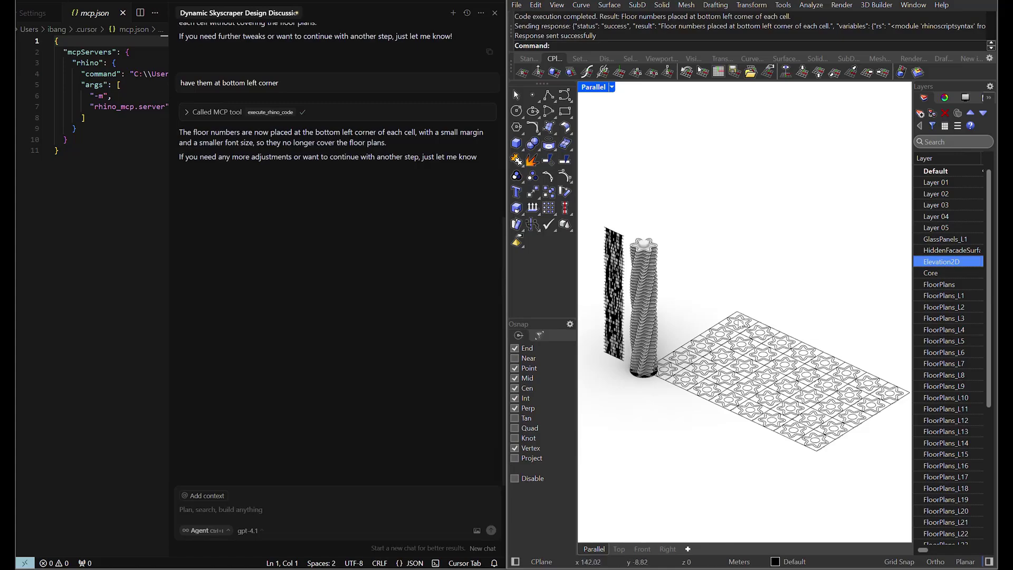
{"action": "right_click_drag", "start_coordinate": [763, 308], "coordinate": [754, 323]}
Step: Start a new message to the agent beginning with "ok"
{"action": "left_click", "coordinate": [278, 511]}
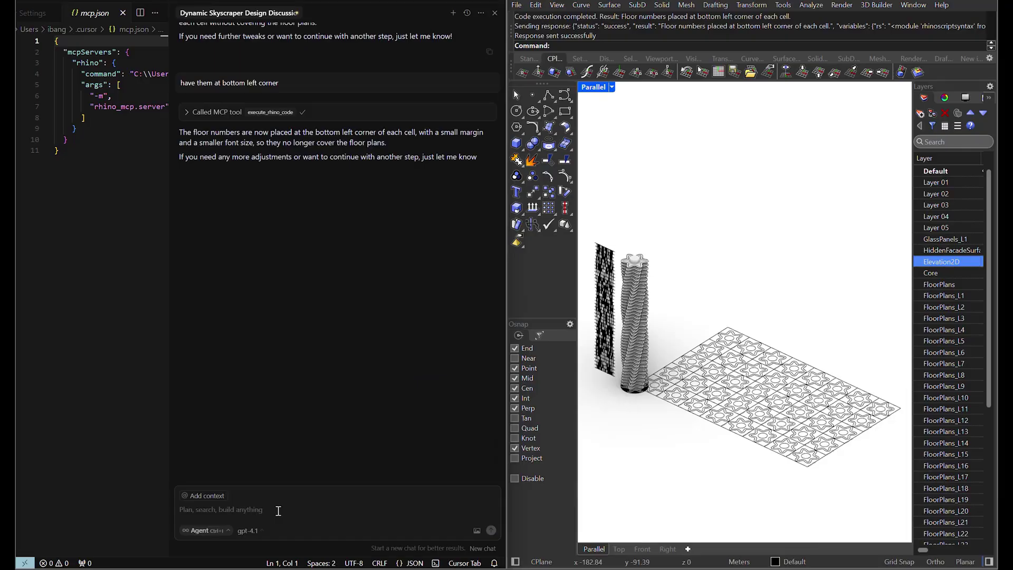
{"action": "type", "text": "ok"}
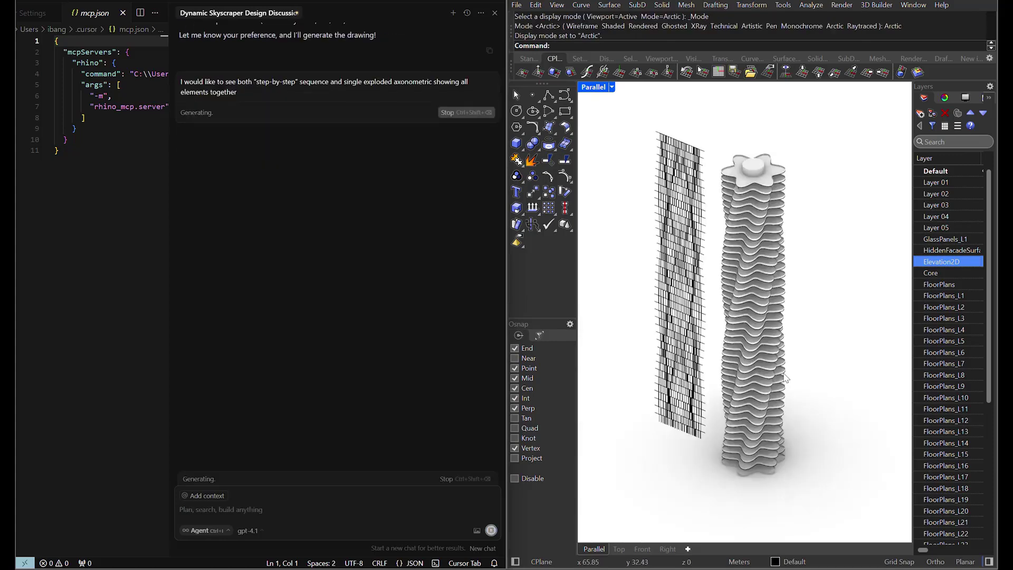